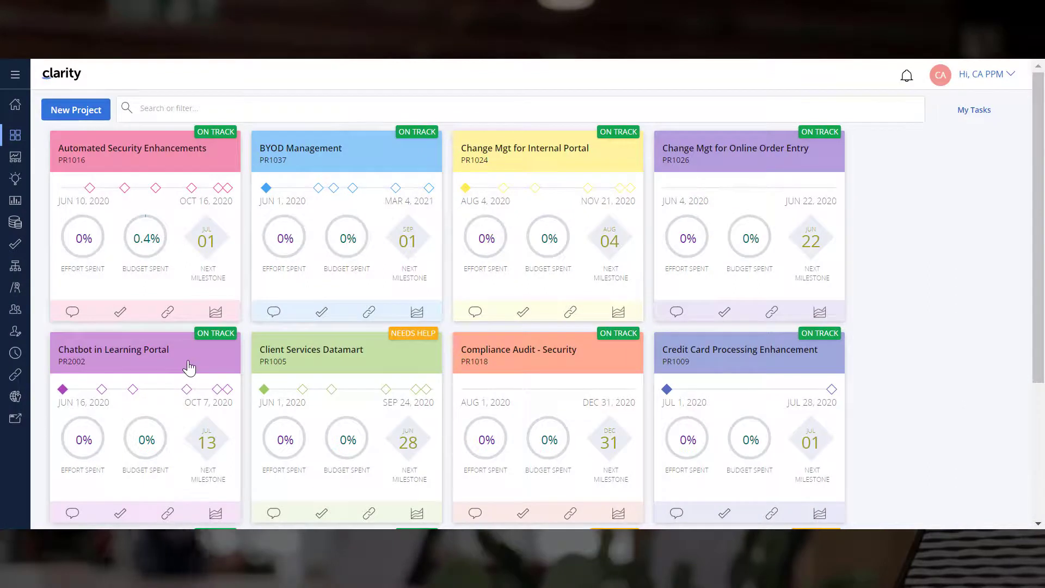
Step: In the Chatbot in Learning Portal project, add risk 'Choose UI Pattern for Product Update' under Human Interface
{"action": "left_click", "coordinate": [189, 369]}
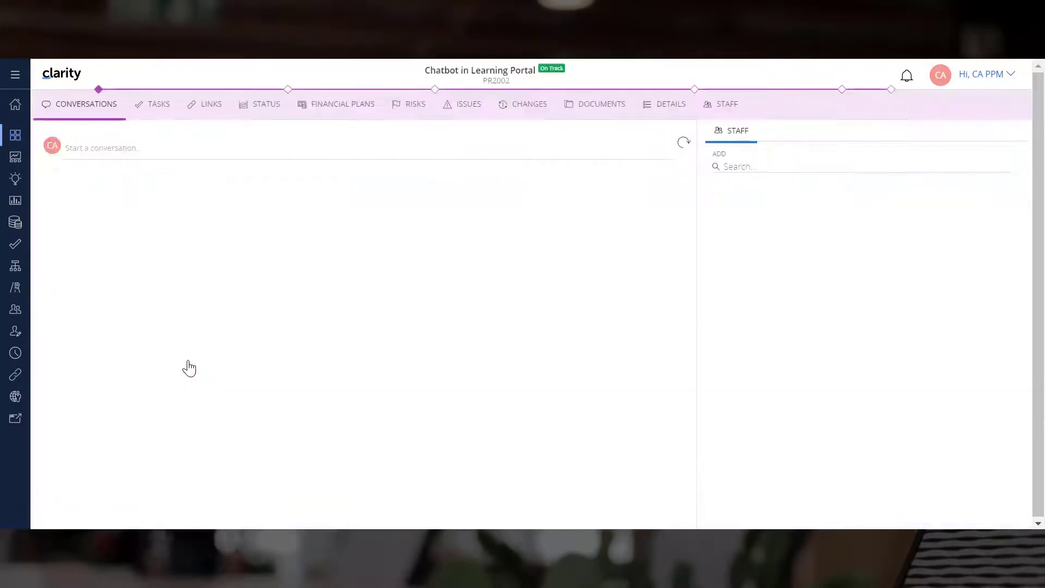
{"action": "left_click", "coordinate": [407, 109]}
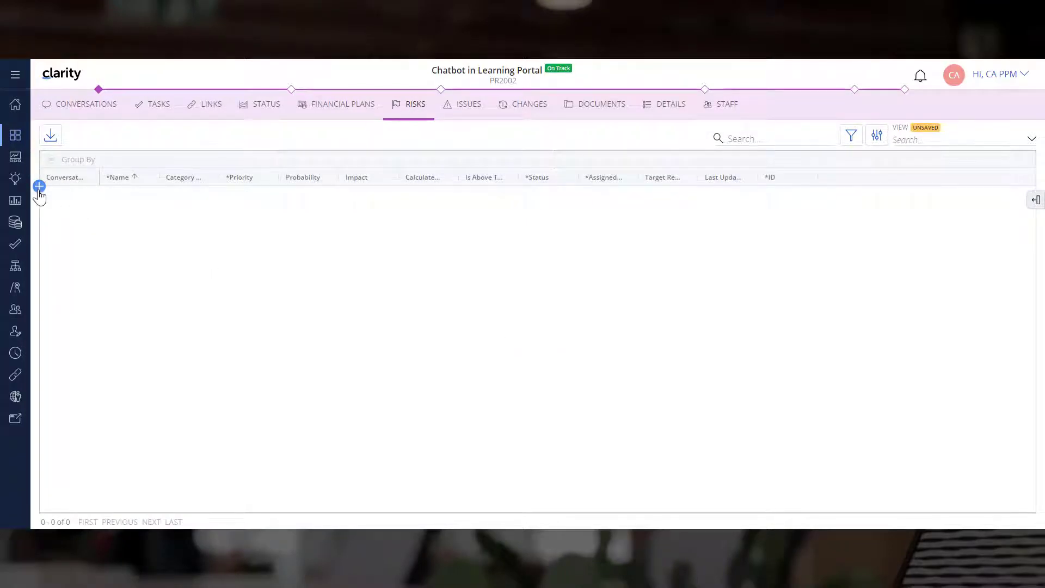
{"action": "left_click", "coordinate": [39, 185]}
{"action": "type", "text": "Ch"}
{"action": "type", "text": "oose UI Pattern"}
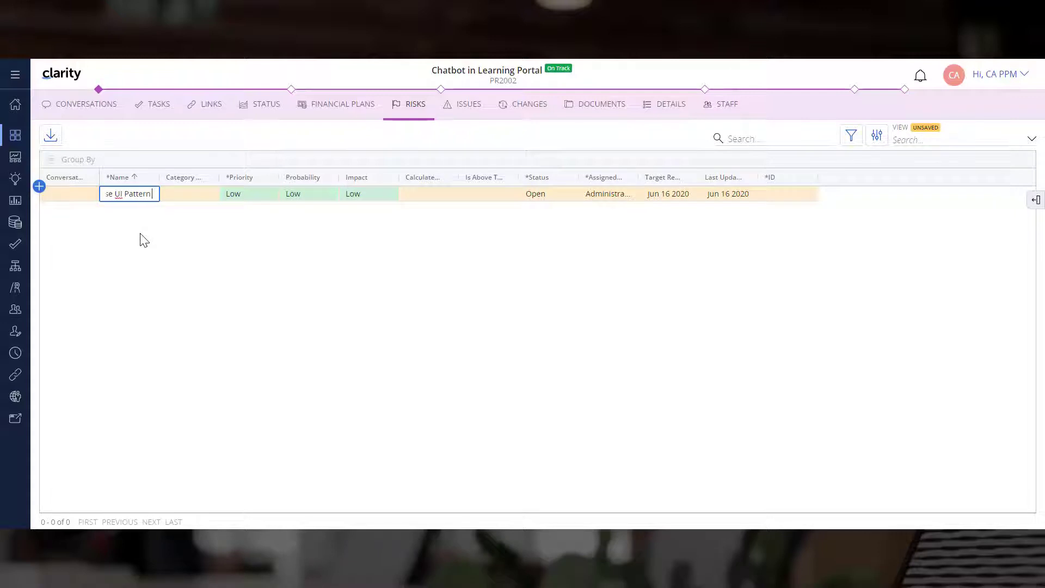
{"action": "type", "text": " for"}
{"action": "type", "text": " Product Upda"}
{"action": "type", "text": "te"}
{"action": "left_click", "coordinate": [187, 198]}
{"action": "left_click", "coordinate": [170, 265]}
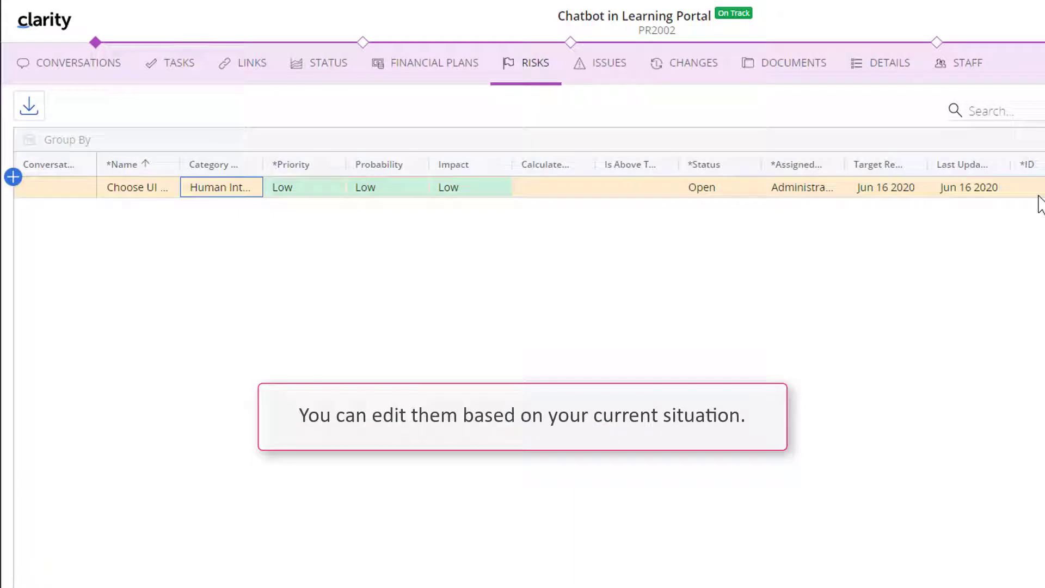
Step: Give the new risk ID RS2000 and assign it to a team member
{"action": "left_click", "coordinate": [1038, 193]}
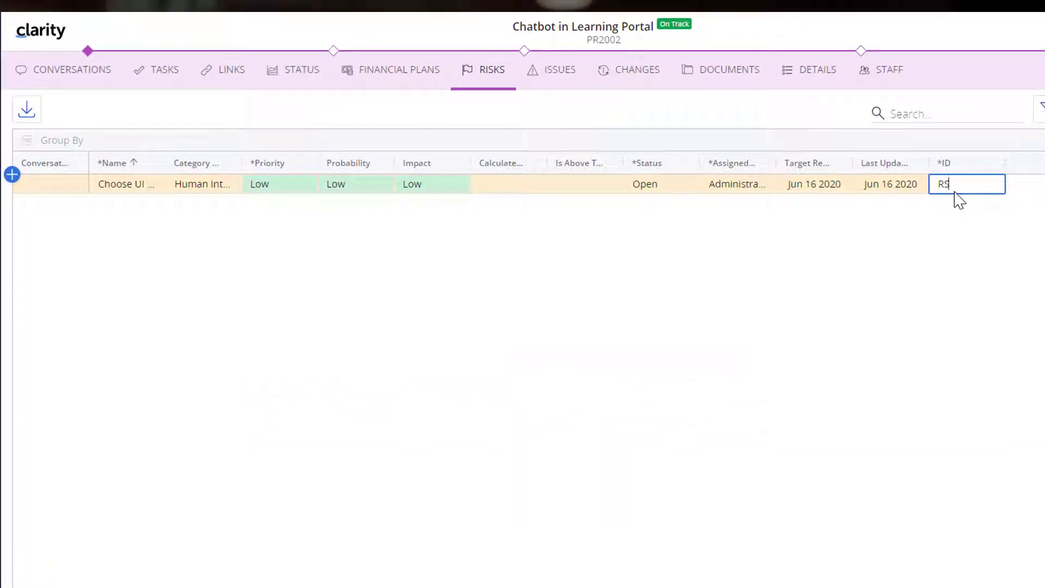
{"action": "type", "text": "RS2000"}
{"action": "key", "text": "Return"}
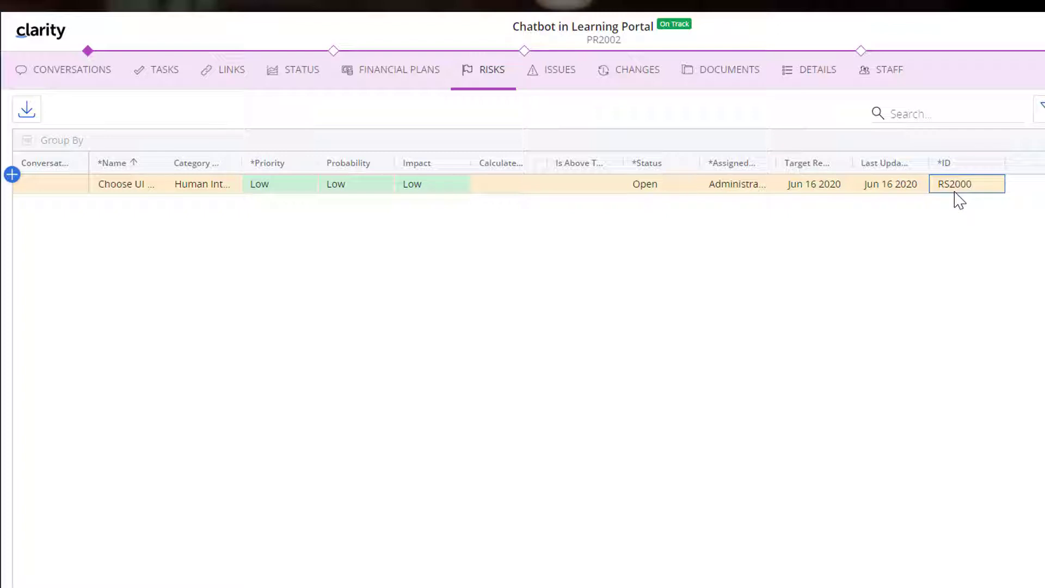
{"action": "left_click", "coordinate": [756, 189]}
{"action": "left_click", "coordinate": [729, 238]}
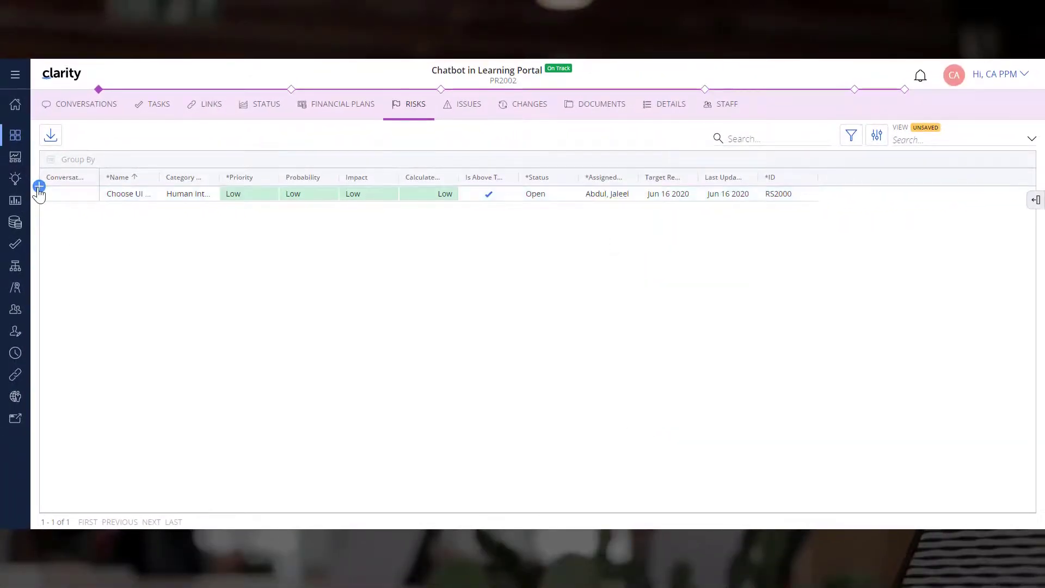
Step: Add a risk about upgrading to the latest version, categorised Supportability
{"action": "left_click", "coordinate": [39, 186]}
{"action": "type", "text": "Upgrade"}
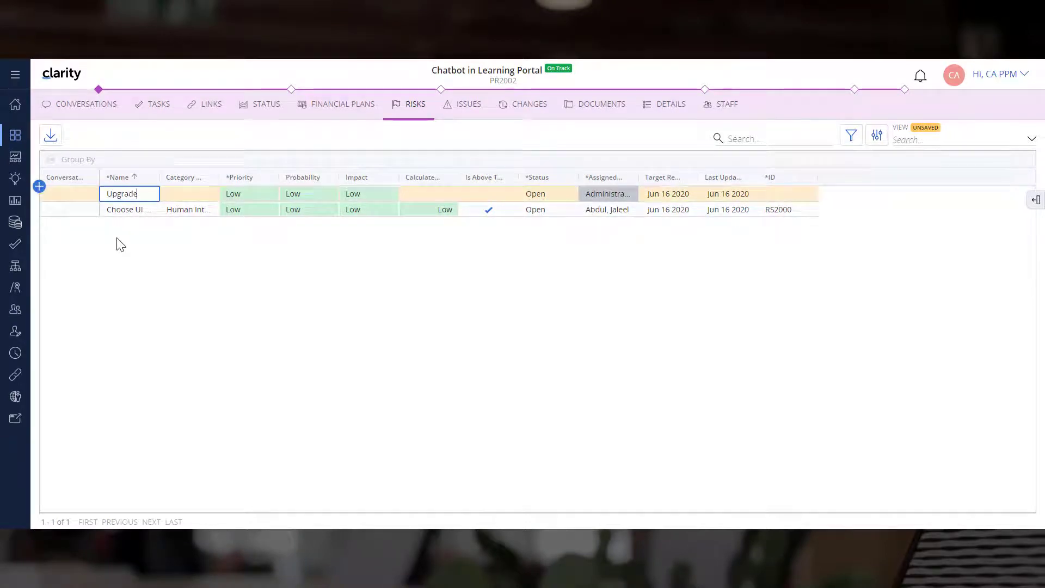
{"action": "type", "text": " to Latest Ver"}
{"action": "key", "text": "BackSpace"}
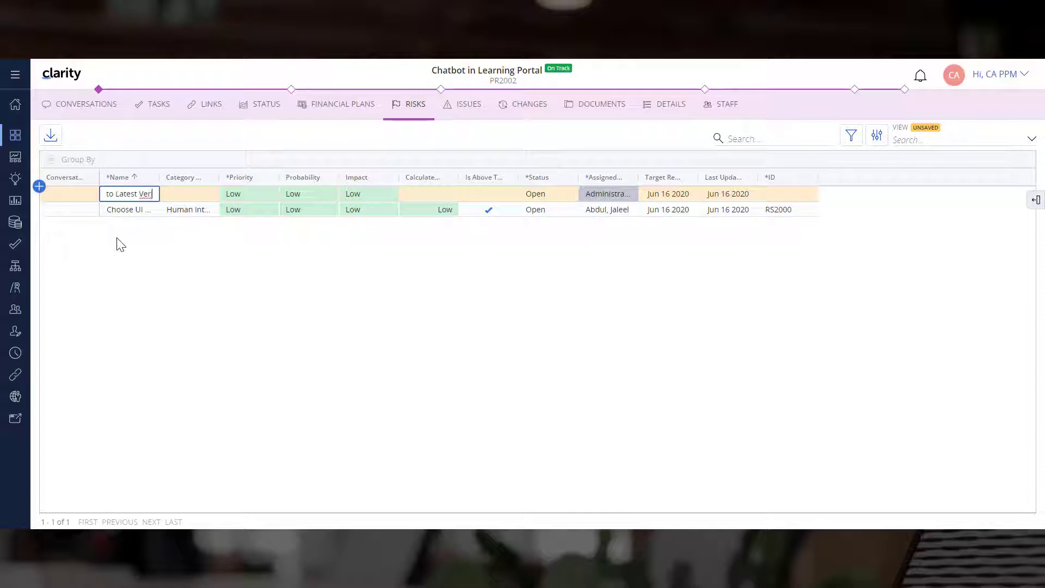
{"action": "left_click", "coordinate": [186, 195]}
{"action": "scroll", "coordinate": [212, 376], "scroll_direction": "down", "scroll_amount": 2}
{"action": "left_click", "coordinate": [202, 360]}
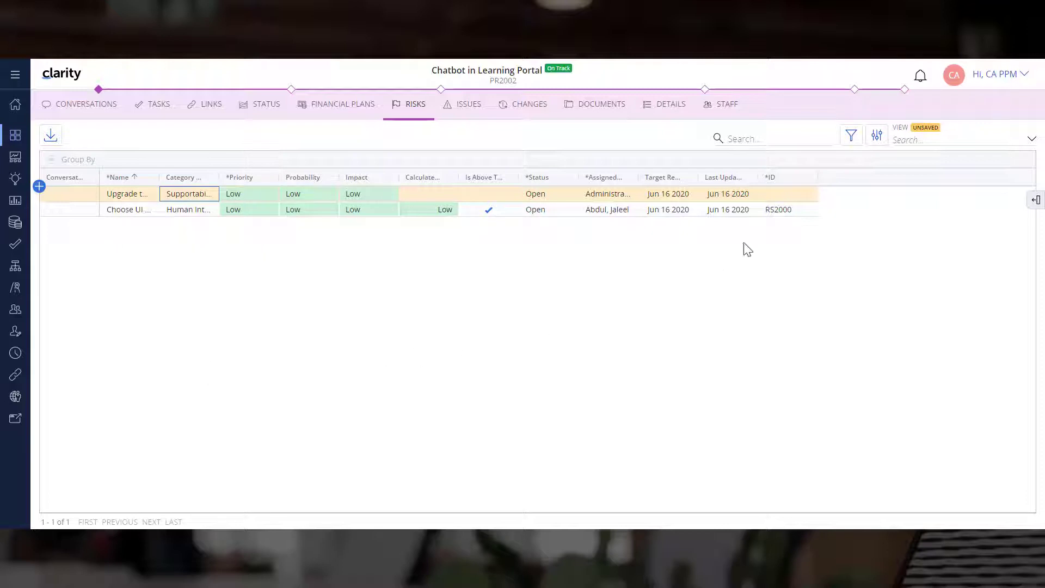
Step: Set the upgrade risk's ID to RS2020 and assign it to a matching team member
{"action": "left_click", "coordinate": [783, 194]}
{"action": "type", "text": "RS2020"}
{"action": "left_click", "coordinate": [604, 196]}
{"action": "type", "text": "co"}
{"action": "left_click", "coordinate": [601, 210]}
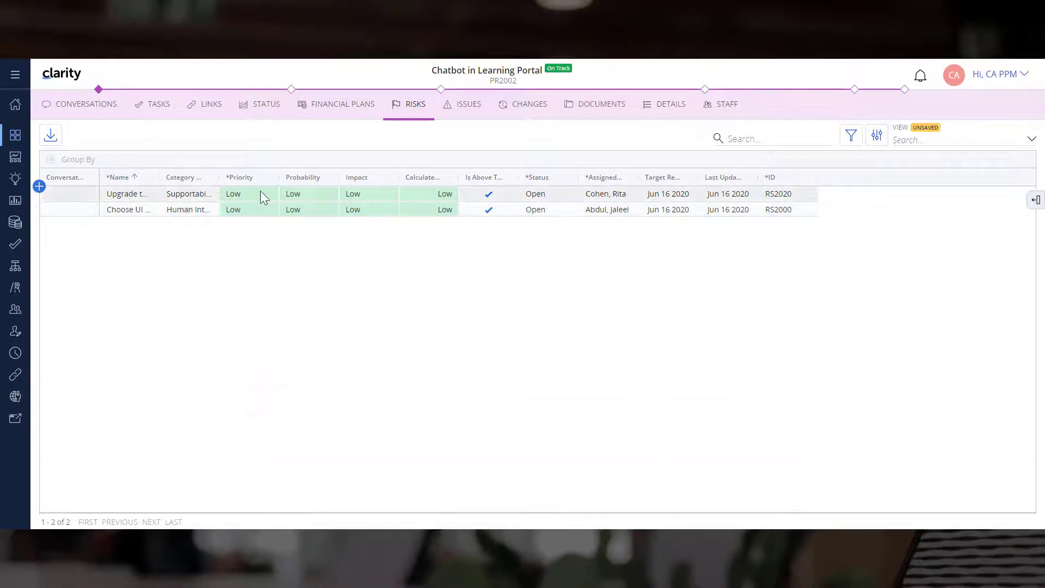
Step: Set risk RS2020's Priority and Impact both to High
{"action": "left_click", "coordinate": [261, 194]}
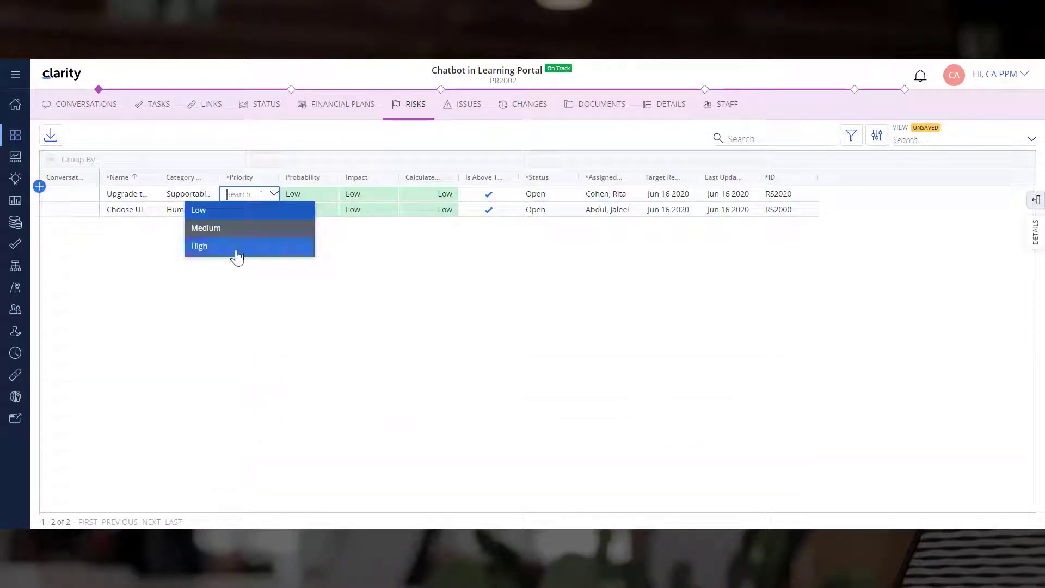
{"action": "left_click", "coordinate": [237, 255]}
{"action": "left_click", "coordinate": [373, 195]}
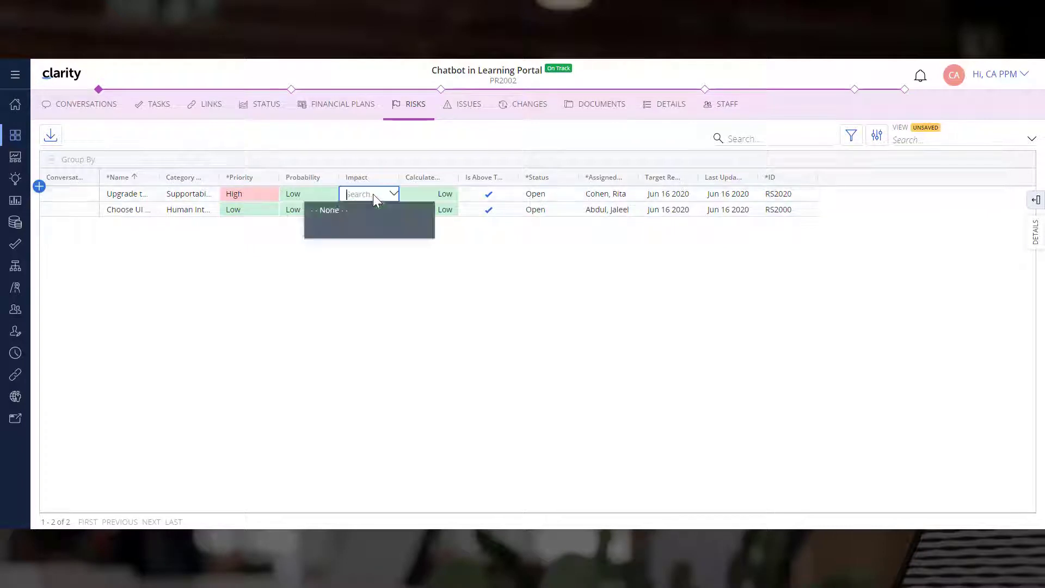
{"action": "left_click", "coordinate": [347, 265]}
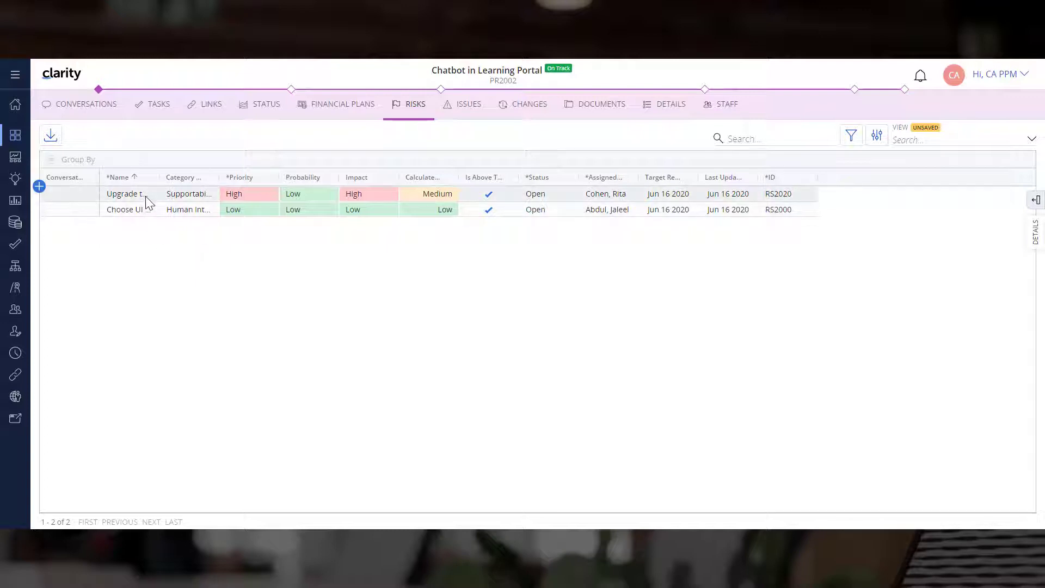
Step: Post a conversation comment on RS2020 tagging Team: 'This needs urgent attention!'
{"action": "left_click", "coordinate": [1036, 231]}
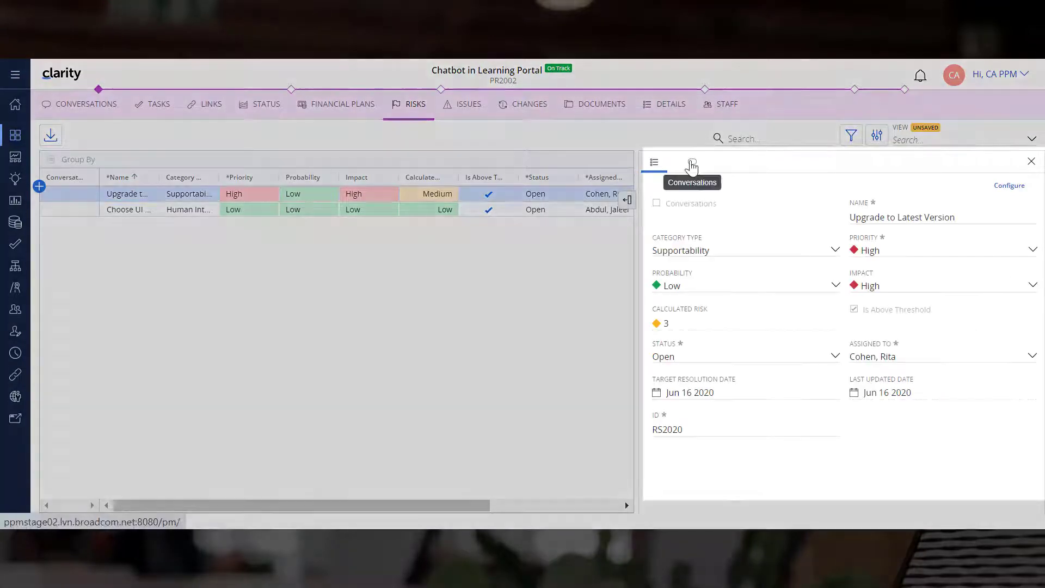
{"action": "left_click", "coordinate": [692, 162]}
{"action": "left_click", "coordinate": [681, 194]}
{"action": "type", "text": "@te"}
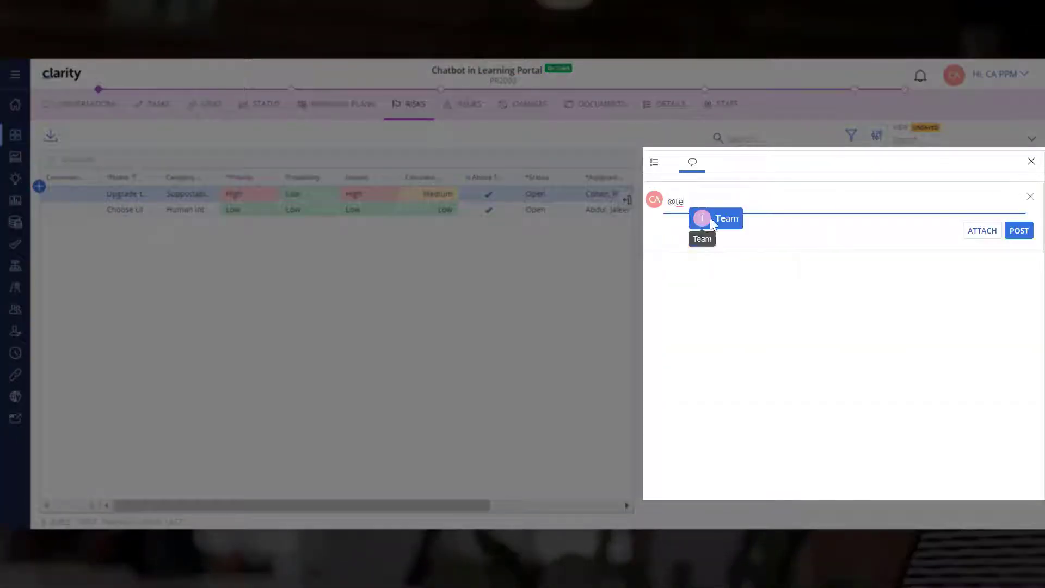
{"action": "type", "text": "This needs u"}
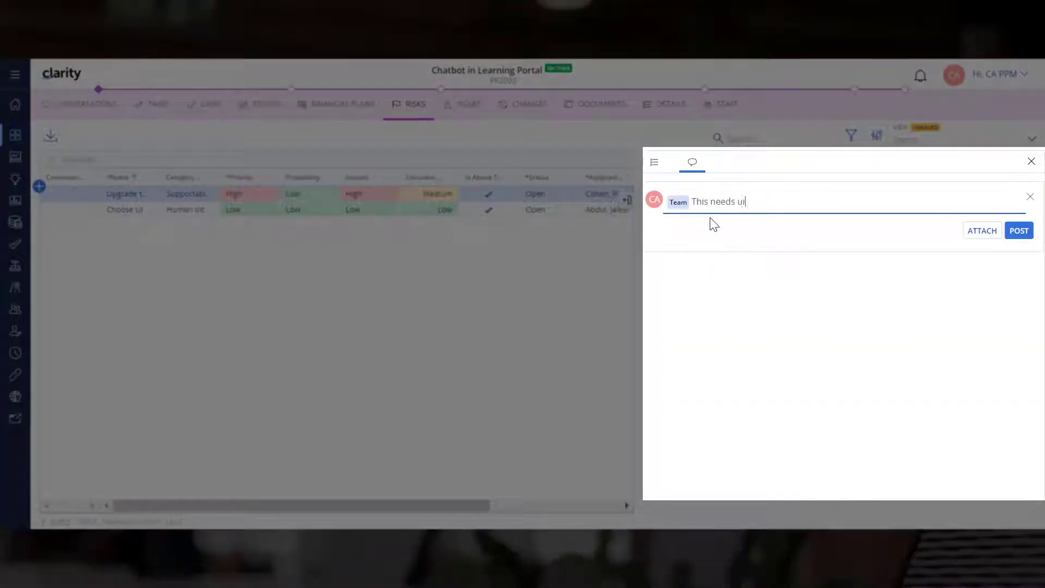
{"action": "type", "text": "rgent attention!"}
{"action": "left_click", "coordinate": [1019, 230]}
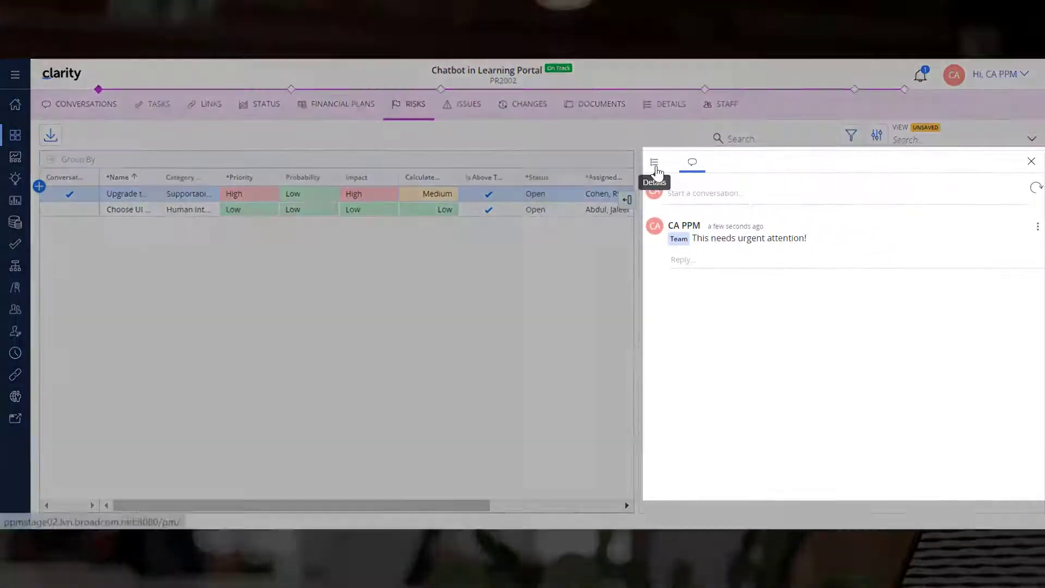
Step: Place the Include in Status Reporting field beside ID on the risk details layout
{"action": "left_click", "coordinate": [656, 170]}
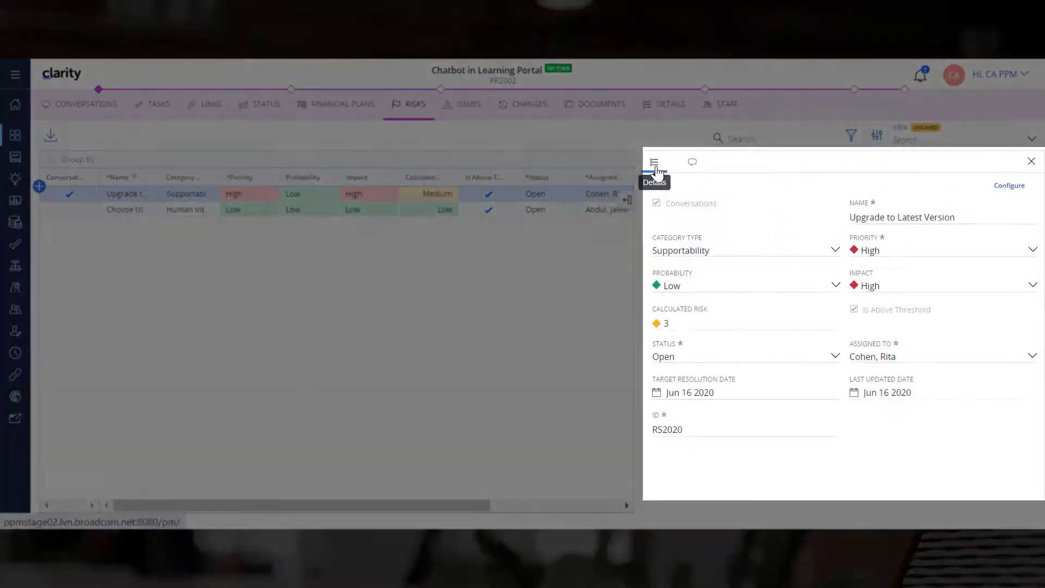
{"action": "left_click", "coordinate": [1010, 186]}
{"action": "type", "text": "include"}
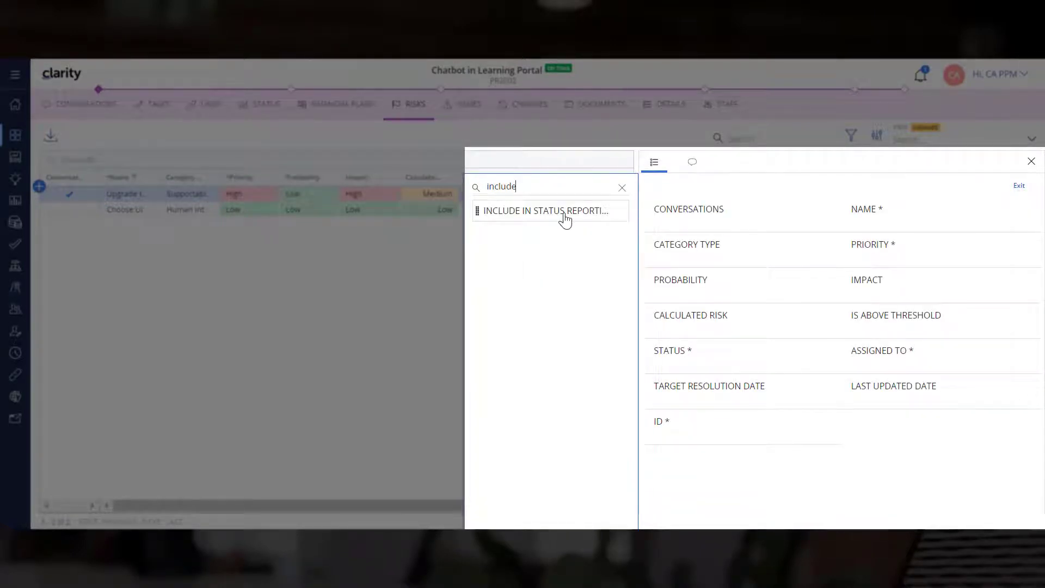
{"action": "left_click_drag", "start_coordinate": [565, 219], "coordinate": [915, 430]}
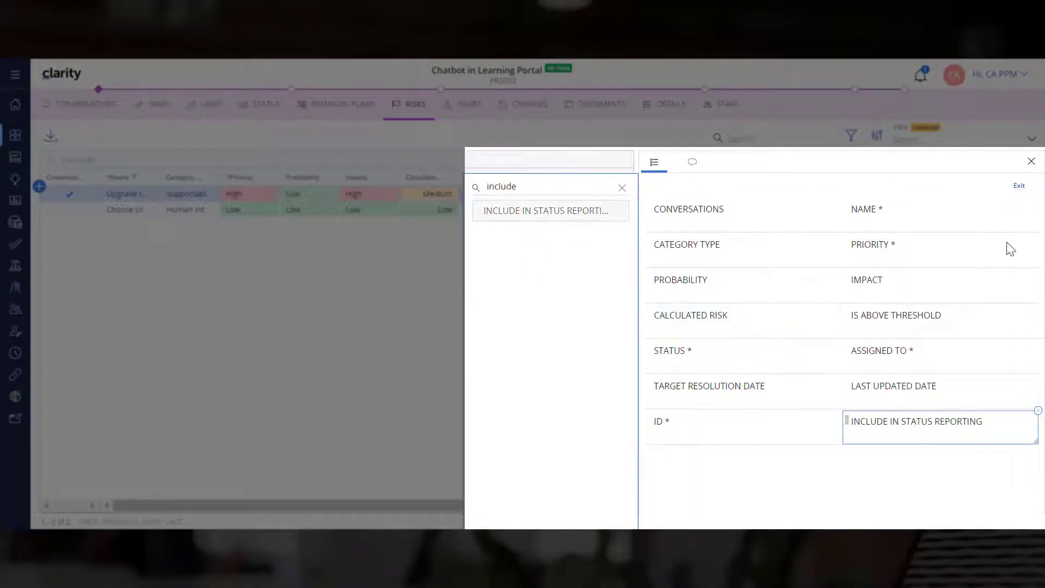
{"action": "left_click", "coordinate": [1020, 187]}
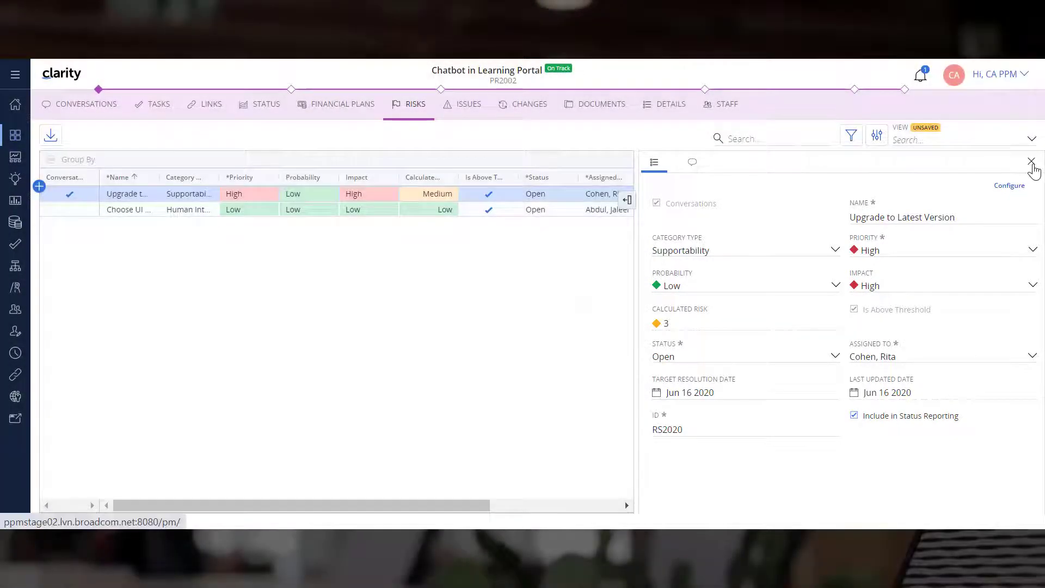
Step: Change the Risk Threshold in Risk Settings from 0 to 3 and save
{"action": "left_click", "coordinate": [1031, 161]}
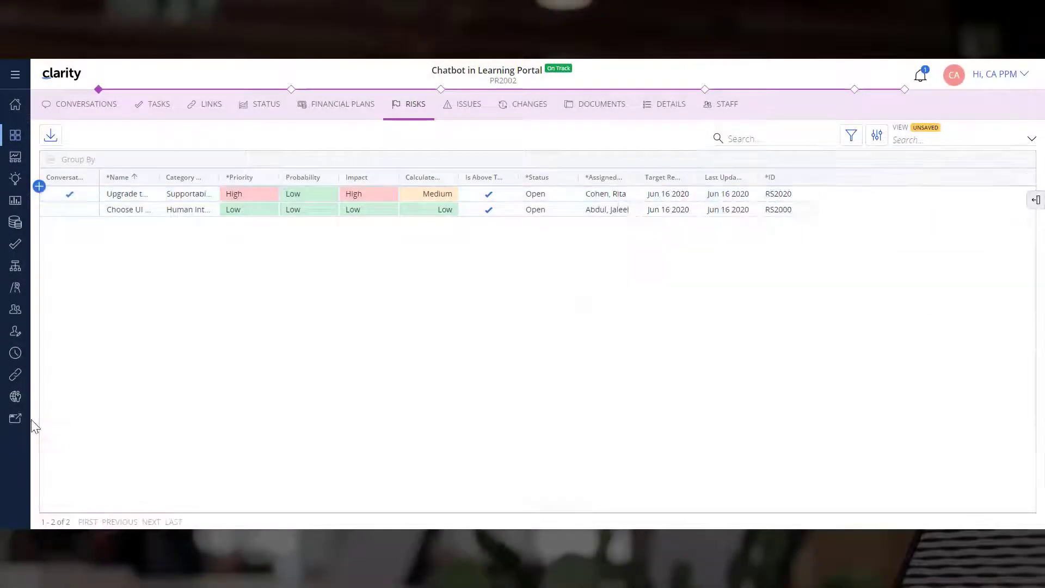
{"action": "left_click", "coordinate": [16, 419]}
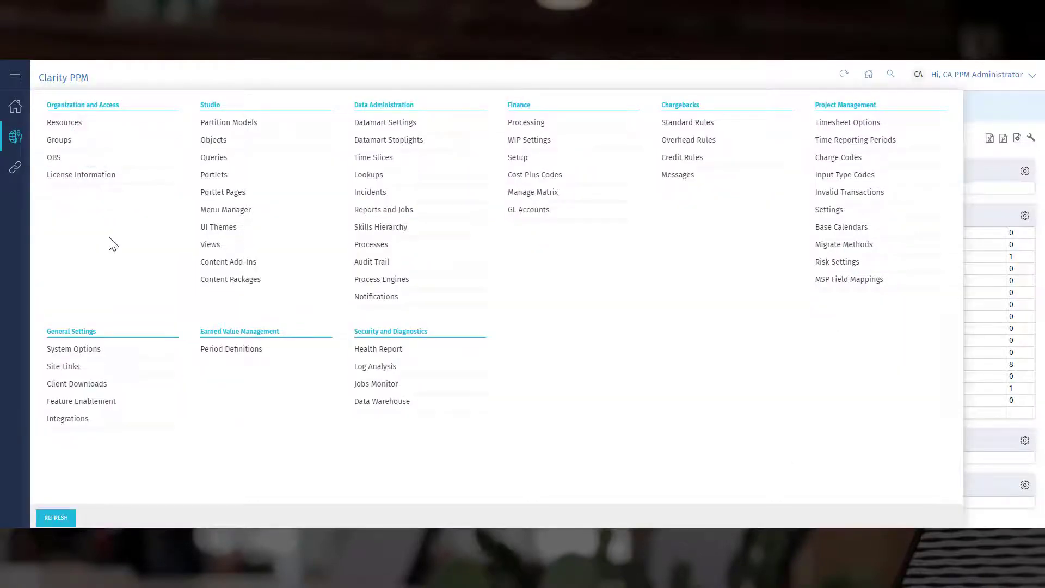
{"action": "left_click", "coordinate": [830, 269]}
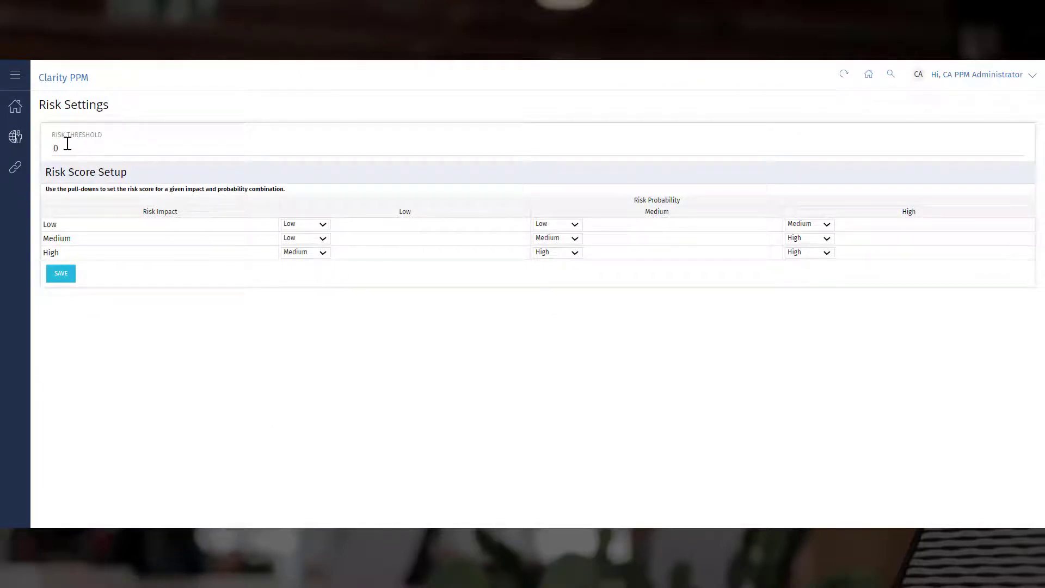
{"action": "key", "text": "BackSpace"}
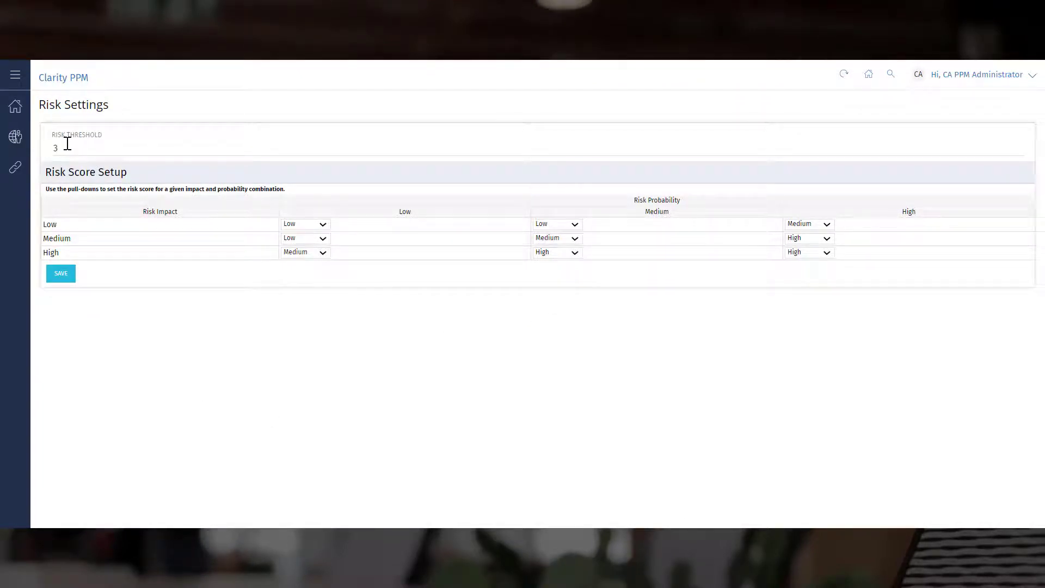
{"action": "left_click", "coordinate": [60, 276]}
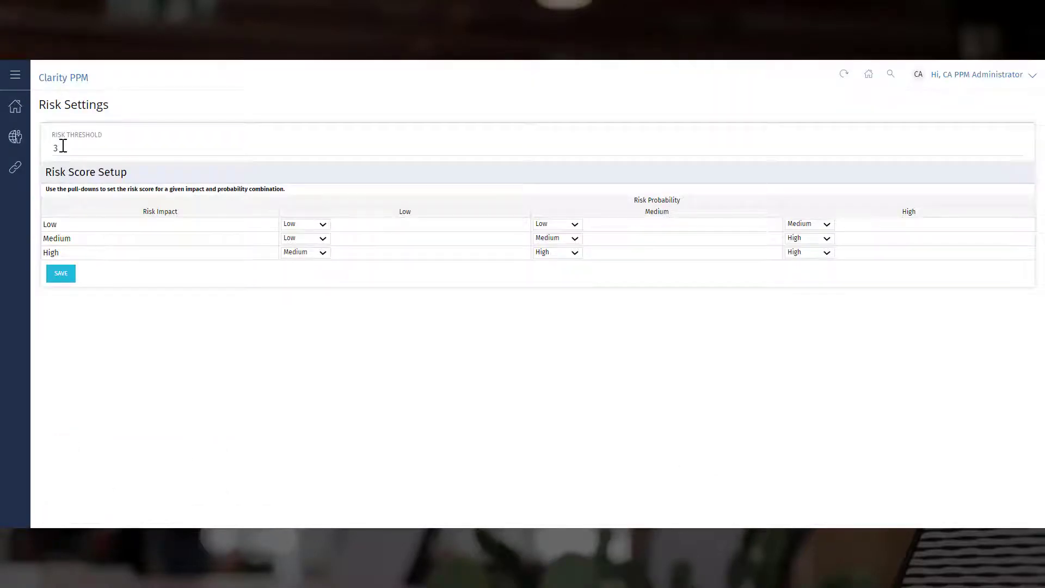
{"action": "left_click", "coordinate": [63, 146]}
{"action": "left_click", "coordinate": [57, 276]}
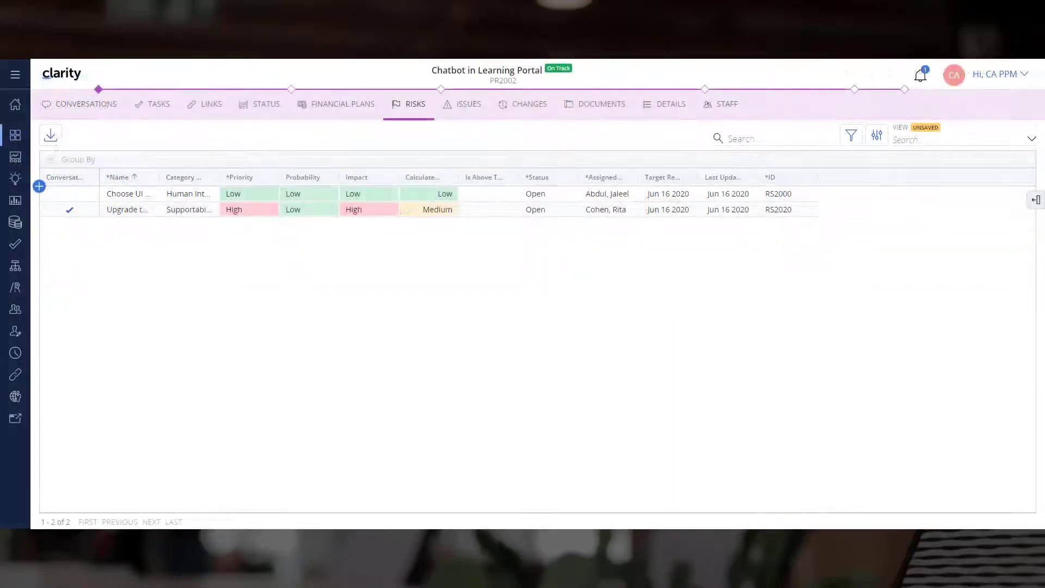
Step: Filter the risks list to High priority and High impact
{"action": "left_click", "coordinate": [851, 135]}
{"action": "left_click", "coordinate": [70, 168]}
{"action": "type", "text": "pr"}
{"action": "left_click", "coordinate": [59, 204]}
{"action": "left_click", "coordinate": [156, 236]}
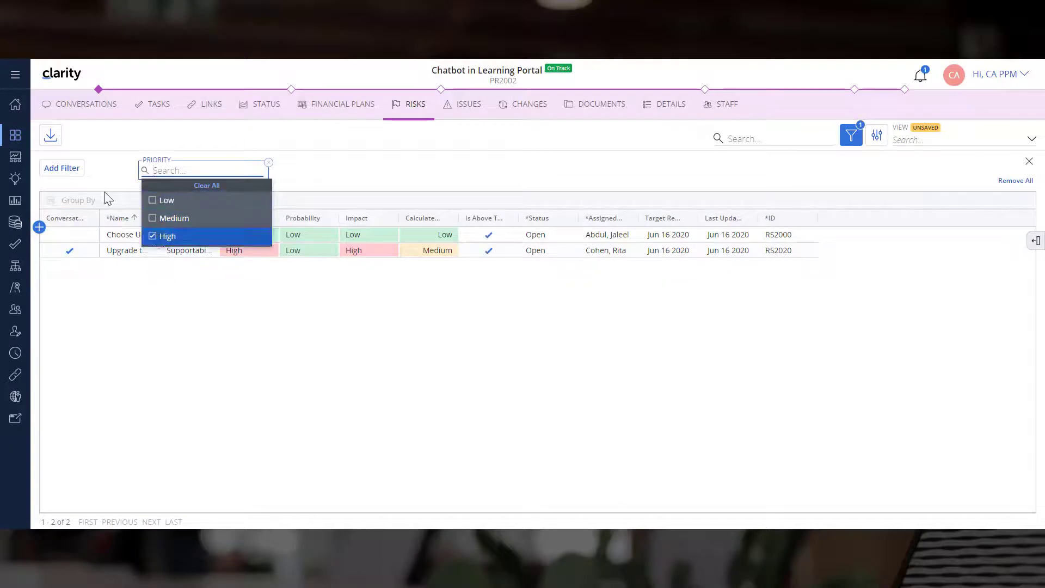
{"action": "left_click", "coordinate": [65, 168]}
{"action": "type", "text": "im"}
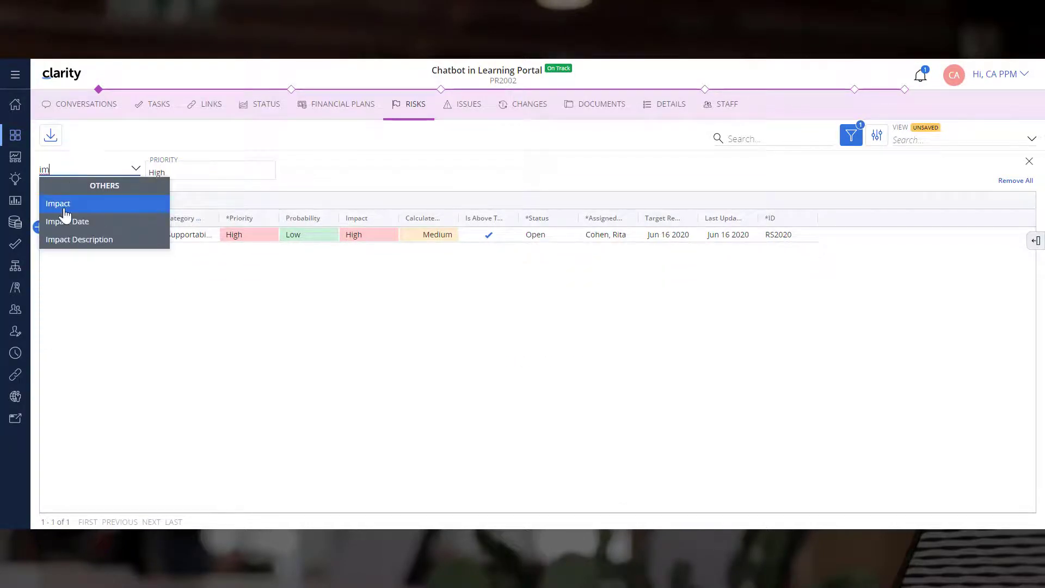
{"action": "left_click", "coordinate": [64, 204]}
{"action": "left_click", "coordinate": [156, 235]}
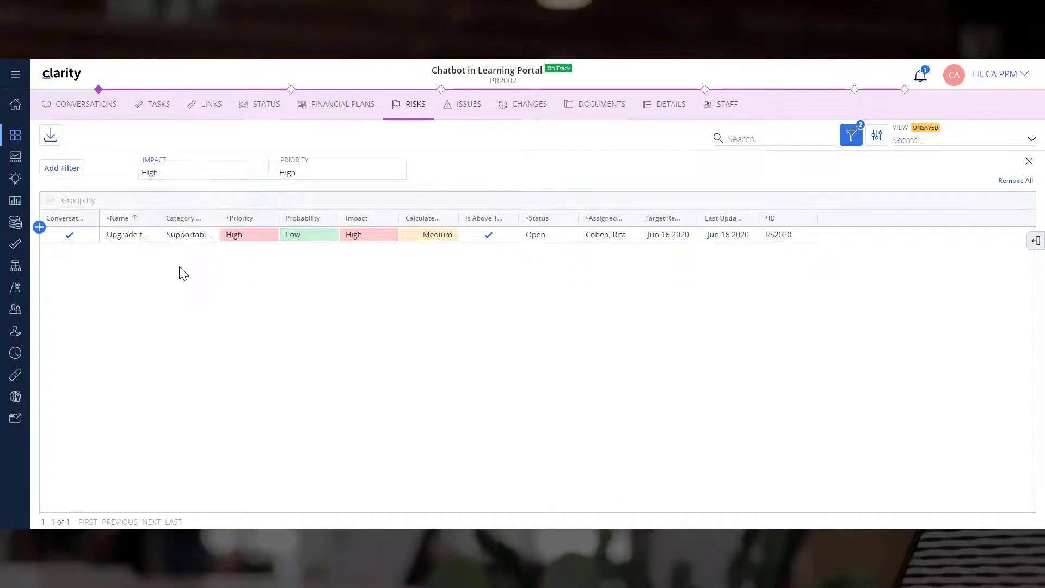
Step: Save the filtered list as a view named 'High Risks' and review Manage Views
{"action": "left_click", "coordinate": [932, 137]}
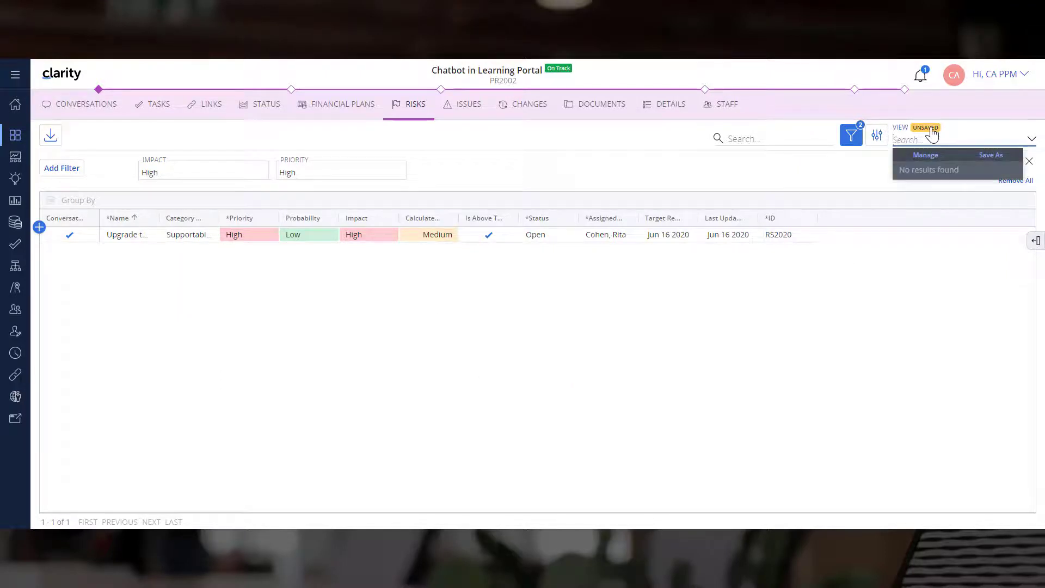
{"action": "left_click", "coordinate": [987, 159]}
{"action": "type", "text": "Hi"}
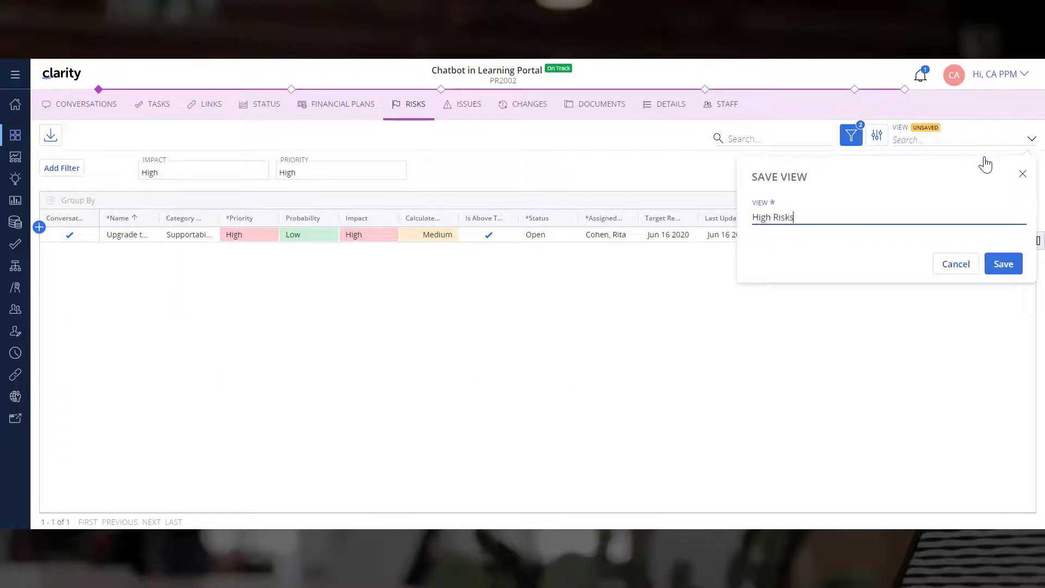
{"action": "type", "text": "gh Risks"}
{"action": "left_click", "coordinate": [1003, 264]}
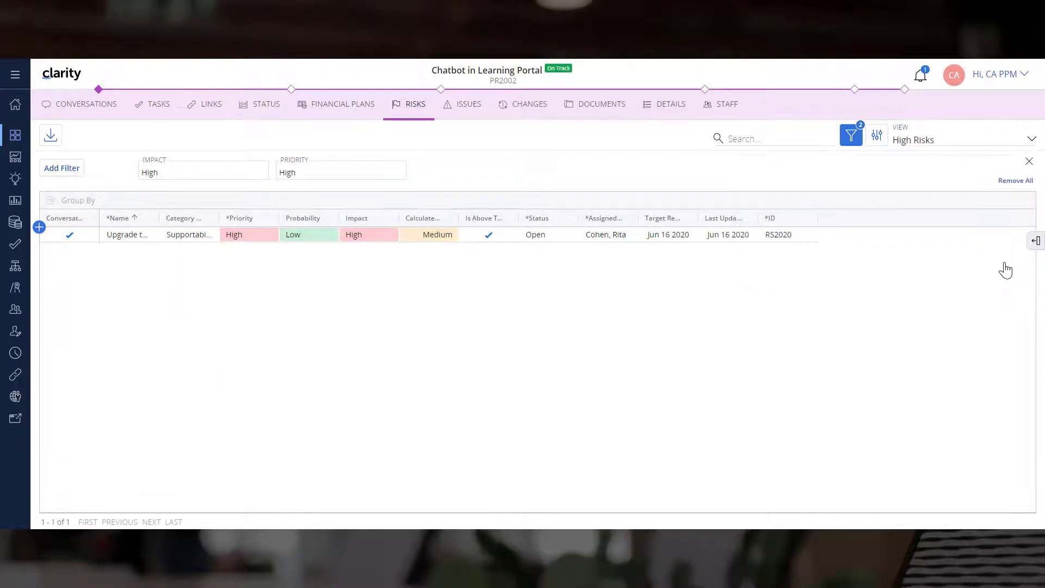
{"action": "left_click", "coordinate": [920, 136]}
{"action": "left_click", "coordinate": [927, 161]}
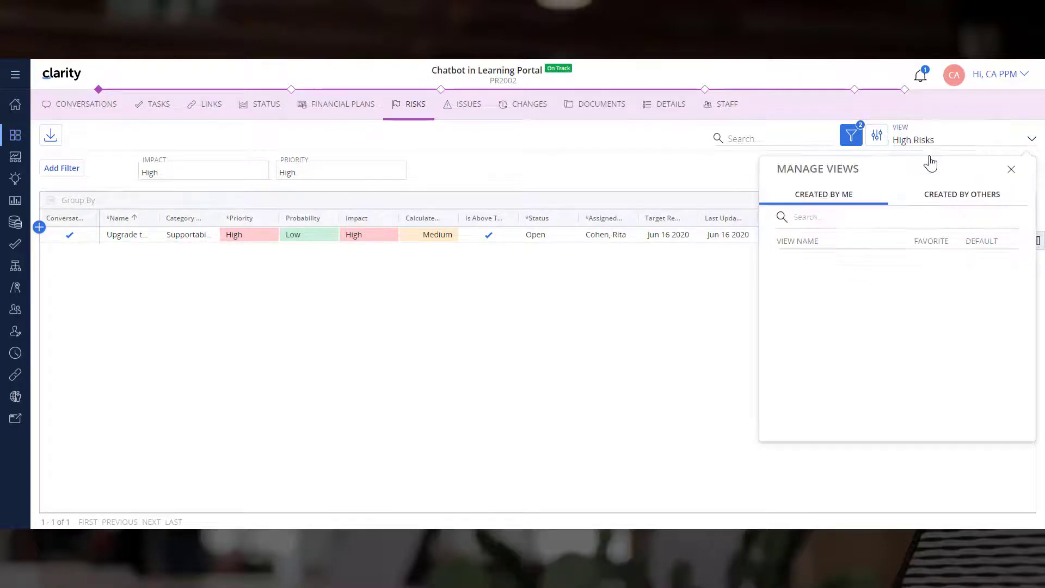
{"action": "left_click", "coordinate": [1011, 170]}
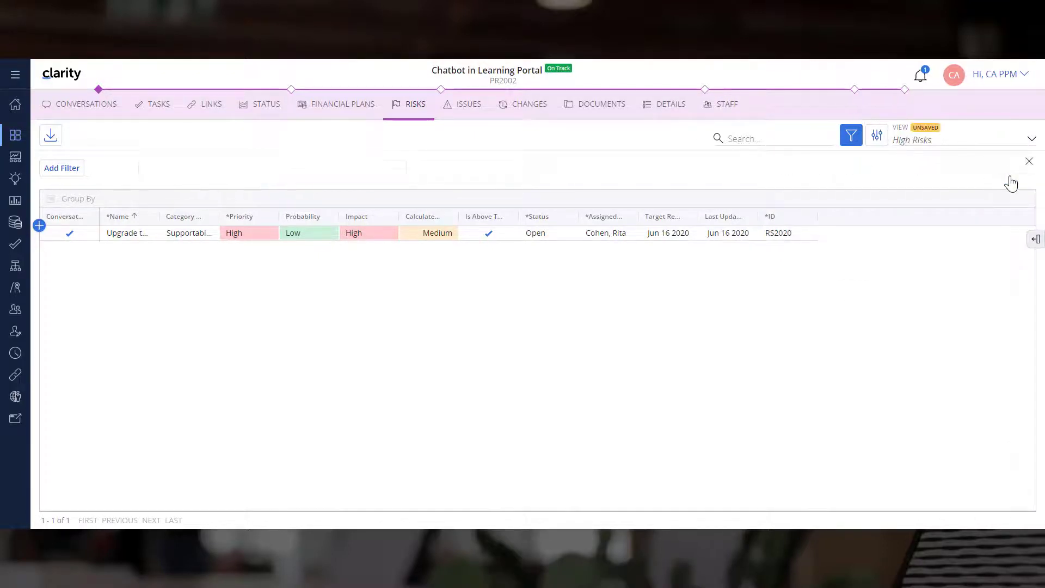
Step: Clear the filters and add the Resolution column to the risks grid
{"action": "left_click", "coordinate": [1028, 163]}
{"action": "left_click", "coordinate": [1035, 201]}
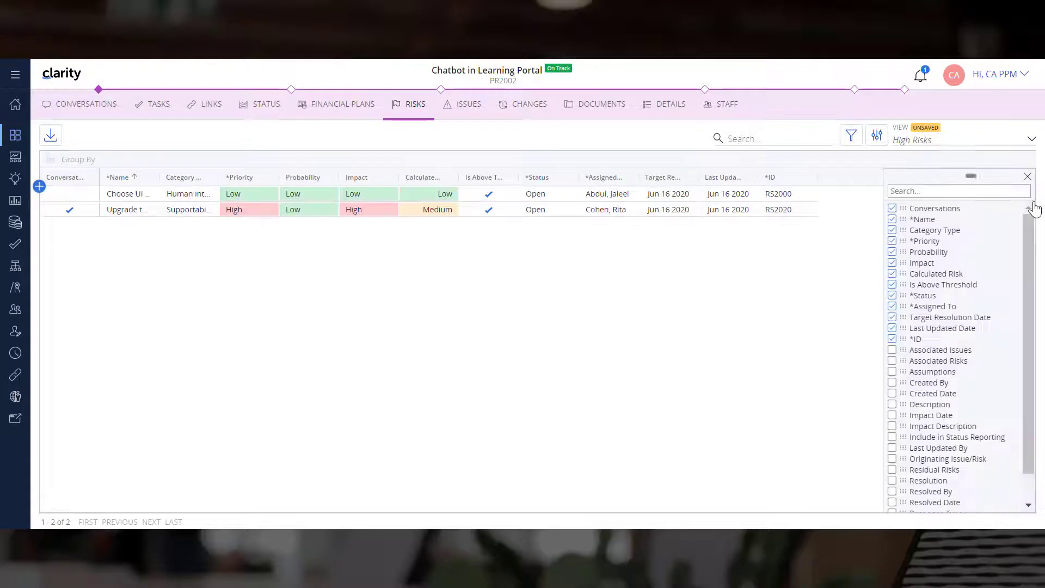
{"action": "left_click", "coordinate": [968, 190]}
{"action": "type", "text": "res"}
{"action": "left_click", "coordinate": [905, 240]}
{"action": "left_click", "coordinate": [1027, 176]}
Step: Enter RS2000's resolution about Input Controls, Navigation, Default Settings and Guided Actions, and mark it Resolved
{"action": "left_click", "coordinate": [833, 194]}
{"action": "type", "text": "Will work on Input Cont"}
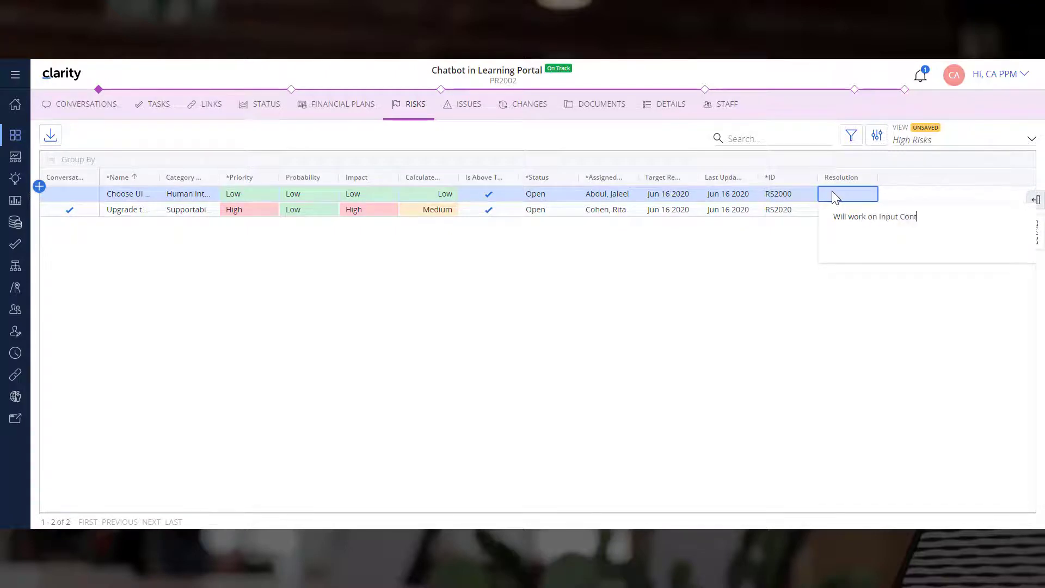
{"action": "type", "text": "rols, Navigation, Default Settings"}
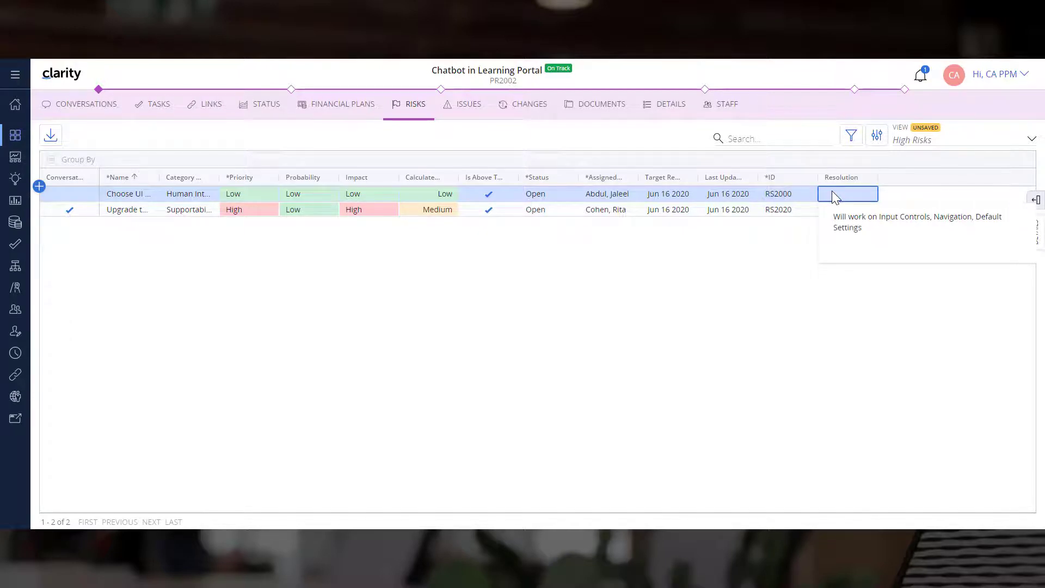
{"action": "type", "text": " and Guided Actions"}
{"action": "key", "text": "Return"}
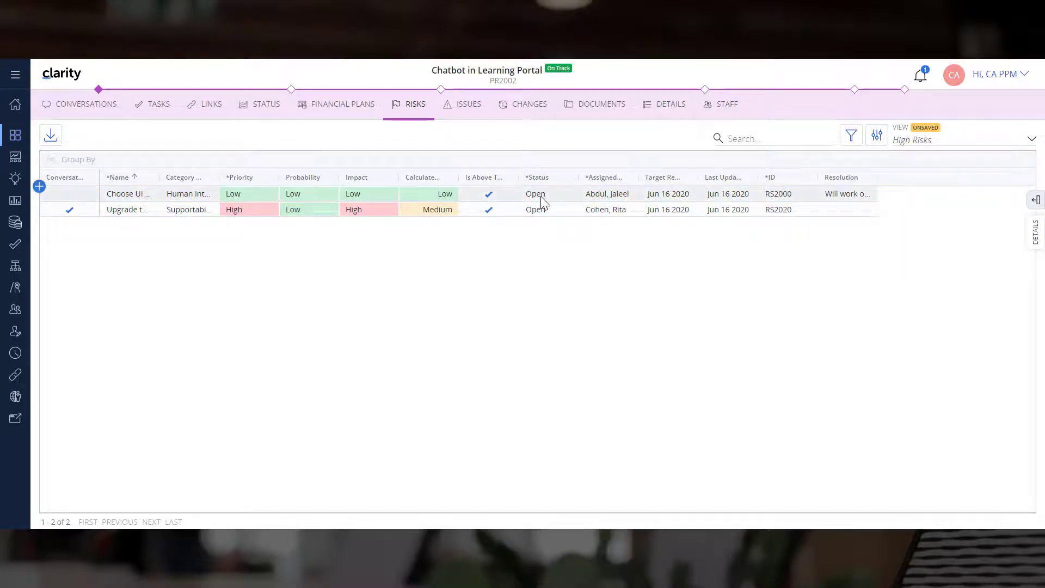
{"action": "left_click", "coordinate": [541, 196]}
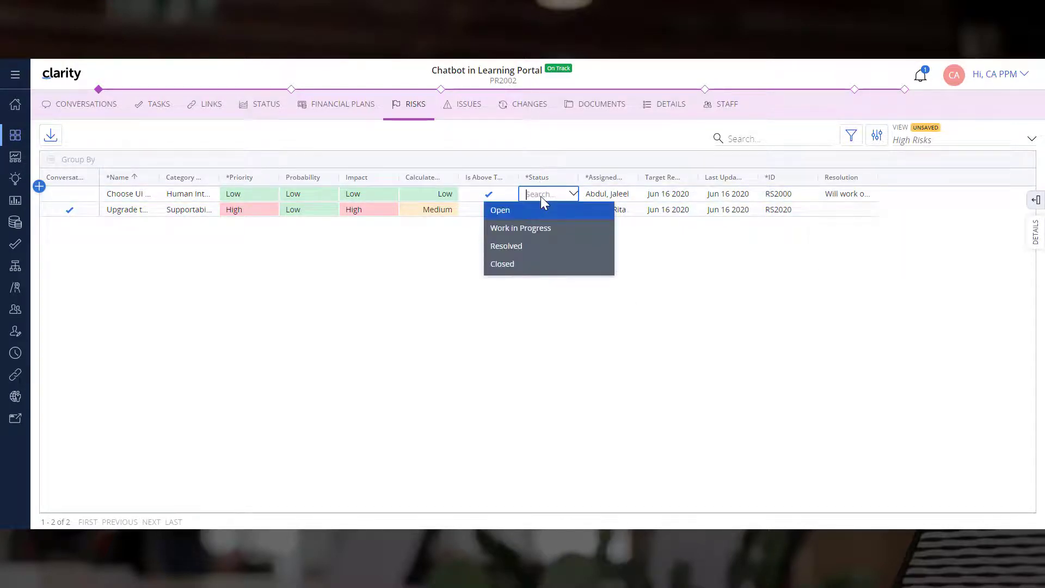
{"action": "left_click", "coordinate": [523, 252]}
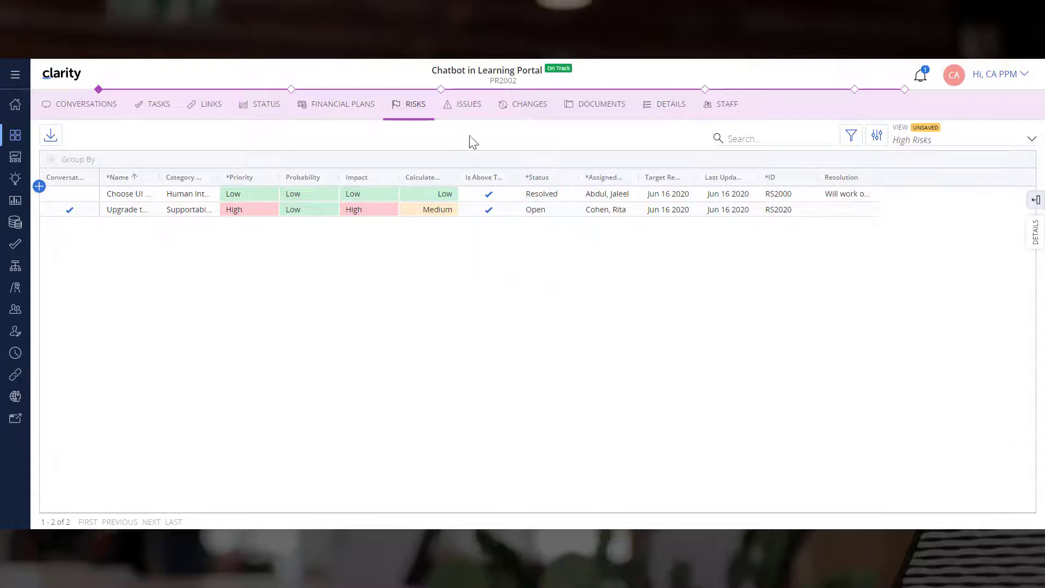
Step: Add issue 'Requested Resource Not Available' in the Resource Availability category
{"action": "left_click", "coordinate": [469, 107]}
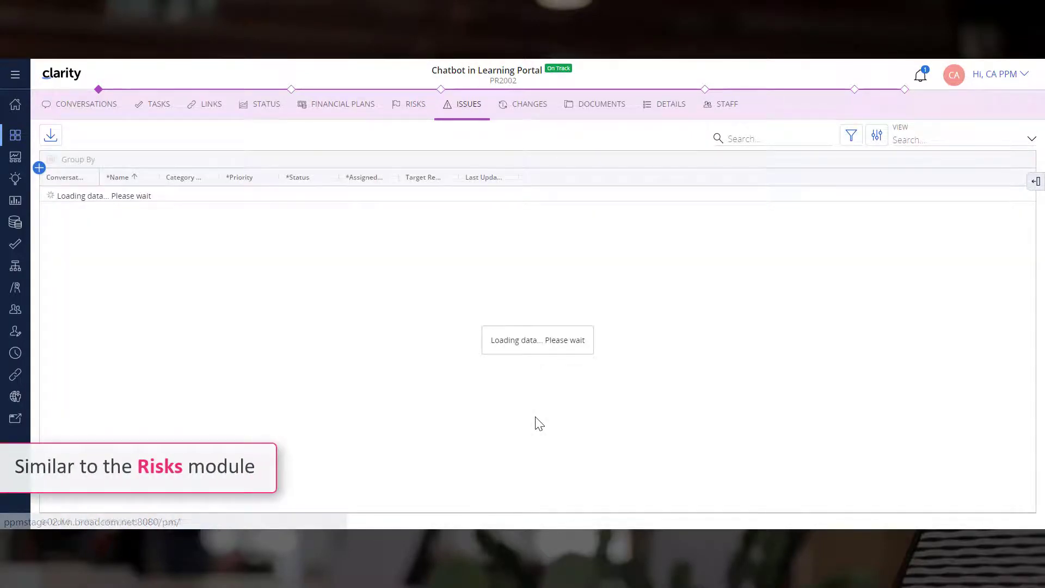
{"action": "left_click", "coordinate": [39, 187]}
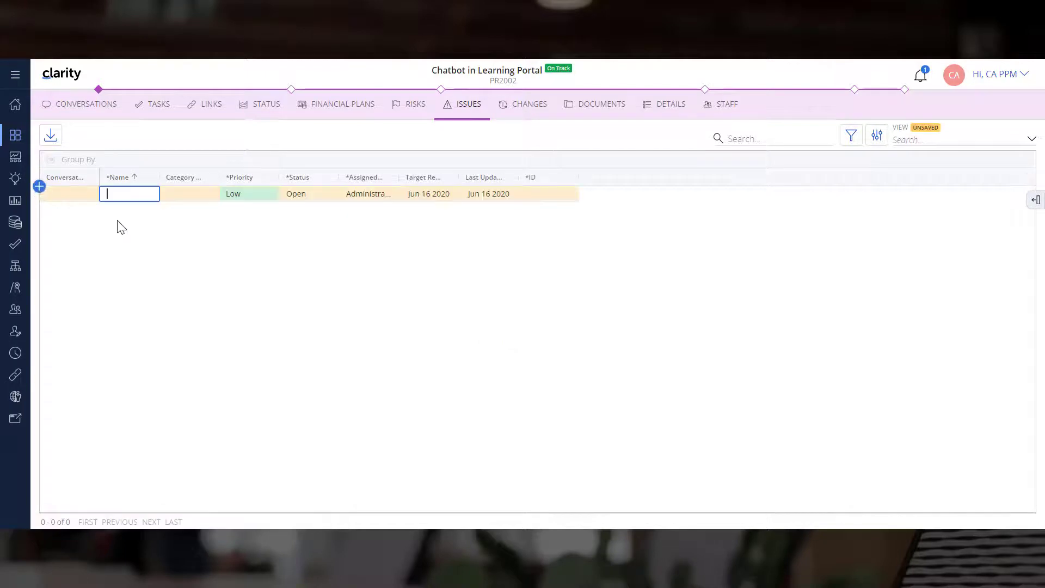
{"action": "type", "text": "Requested Resource Not Ava"}
{"action": "type", "text": "ilable"}
{"action": "left_click", "coordinate": [192, 194]}
{"action": "left_click", "coordinate": [188, 356]}
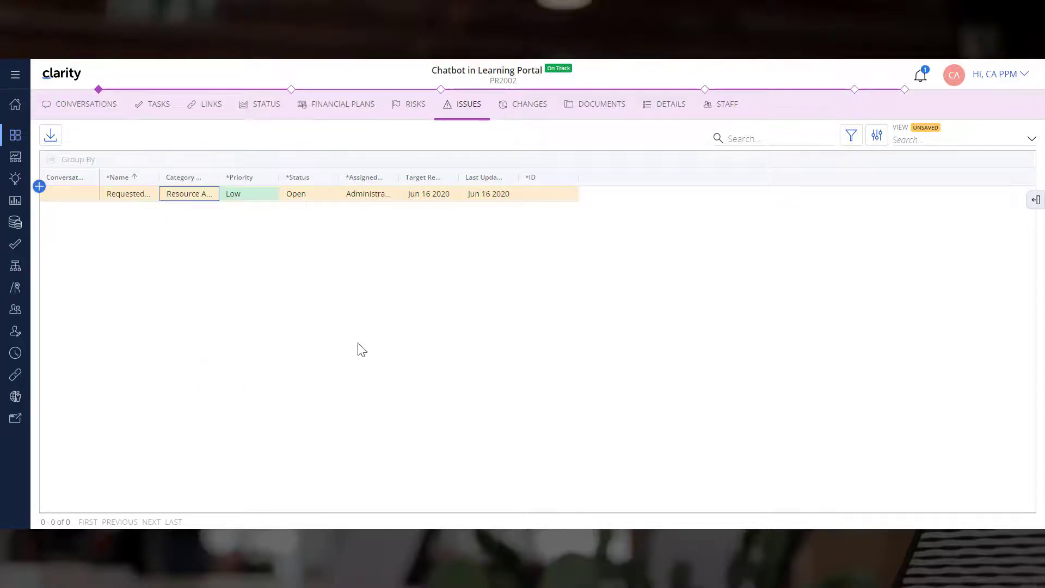
Step: Give the issue ID IS2000 and assign it to a team member
{"action": "left_click", "coordinate": [541, 196]}
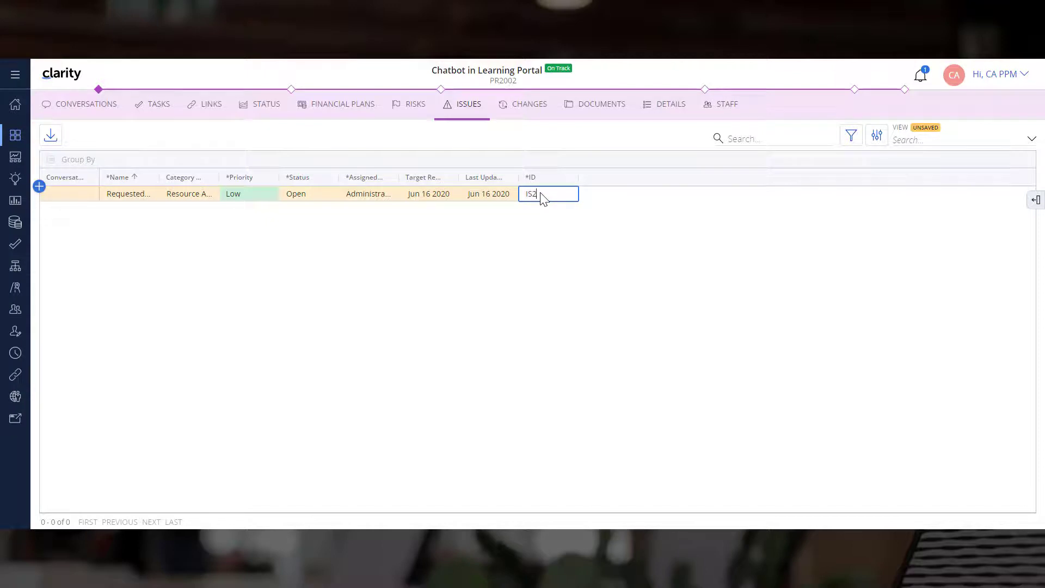
{"action": "type", "text": "IS2000"}
{"action": "left_click", "coordinate": [374, 195]}
{"action": "type", "text": "paul"}
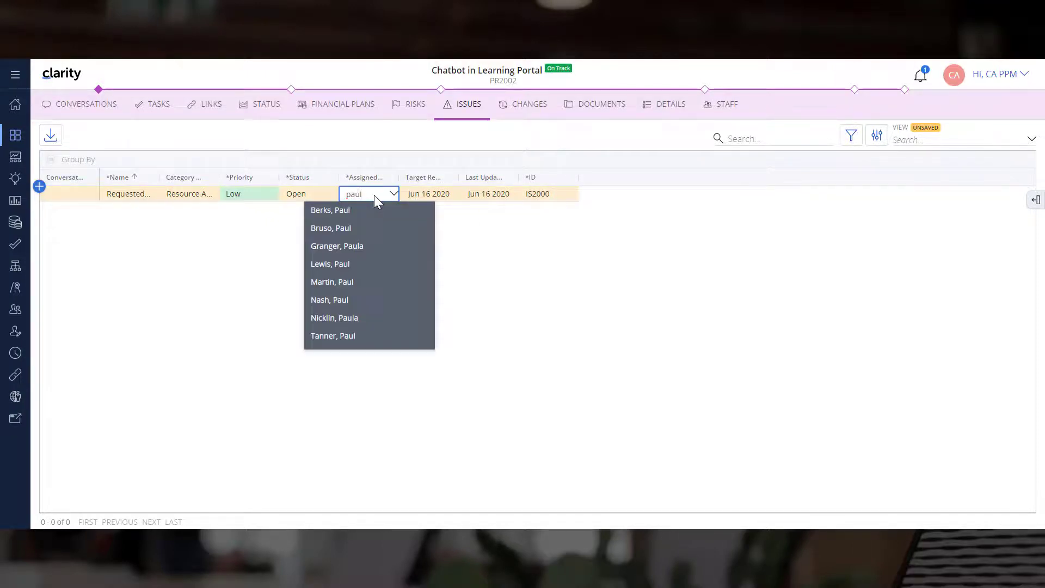
{"action": "left_click", "coordinate": [358, 211]}
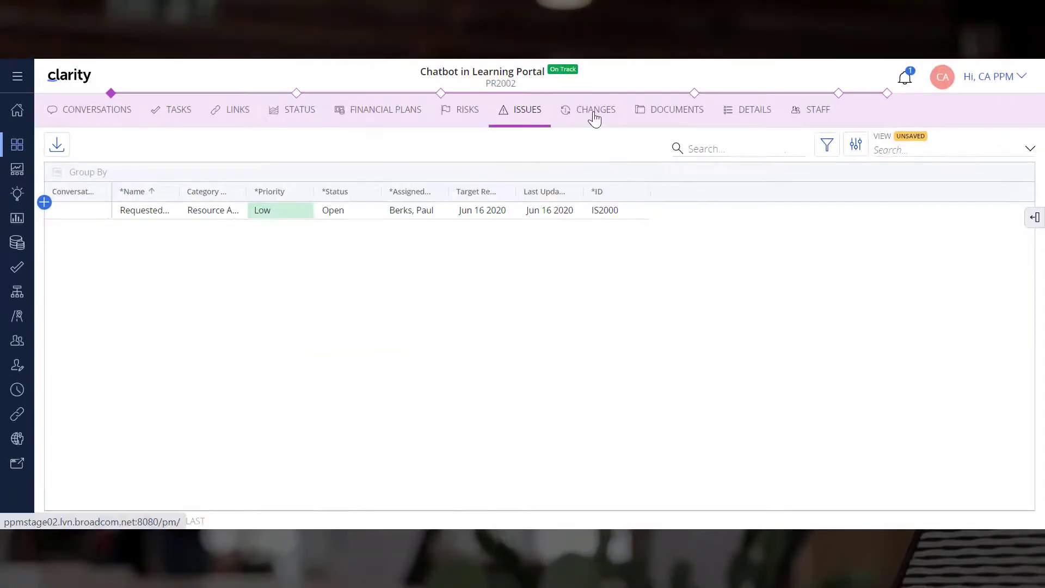
Step: Add change request 'New Resource' under the Resource Availability category
{"action": "left_click", "coordinate": [595, 114]}
{"action": "left_click", "coordinate": [45, 205]}
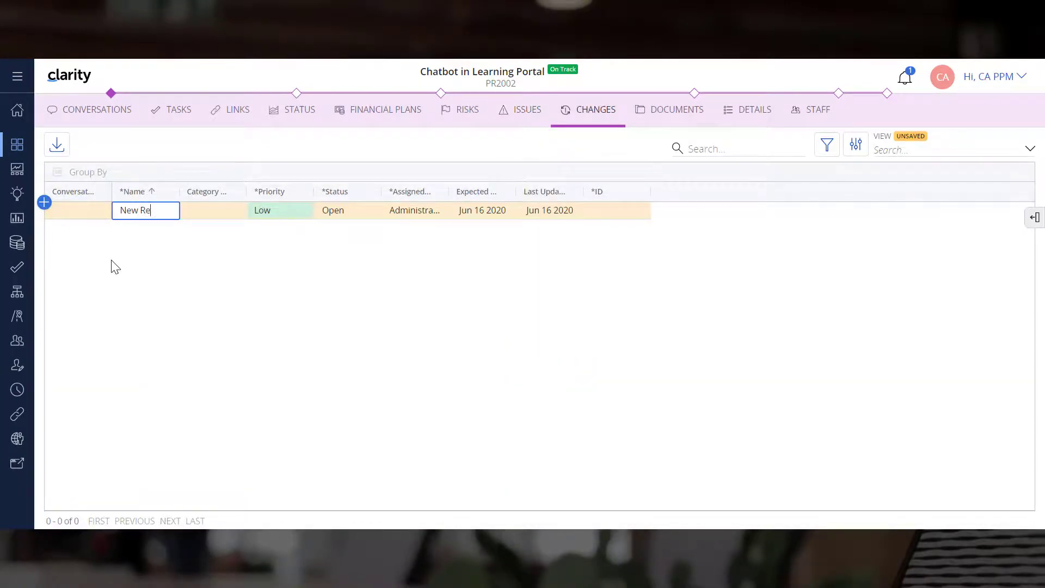
{"action": "type", "text": "New Resource"}
{"action": "left_click", "coordinate": [205, 215]}
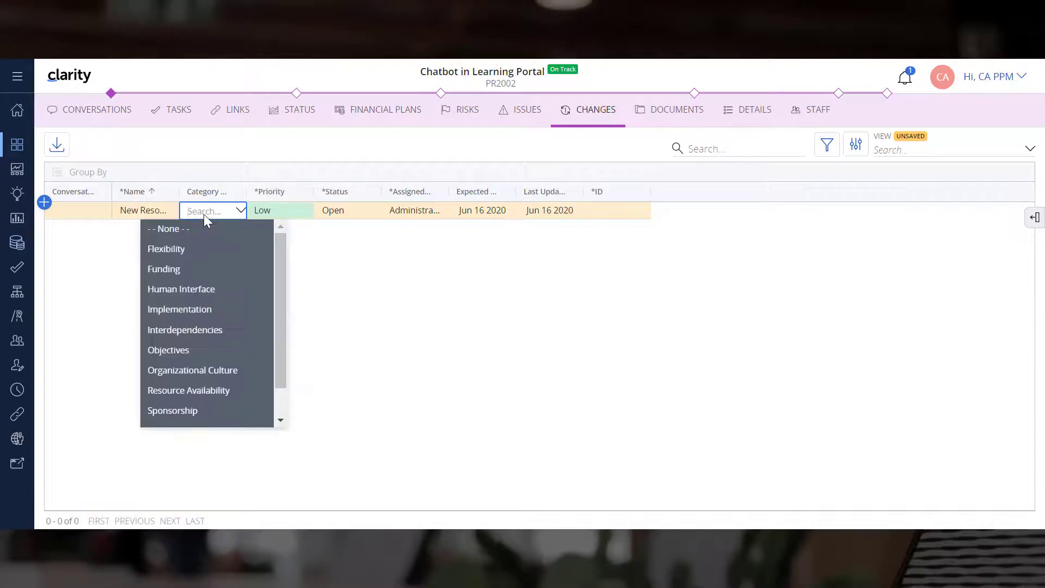
{"action": "left_click", "coordinate": [210, 391]}
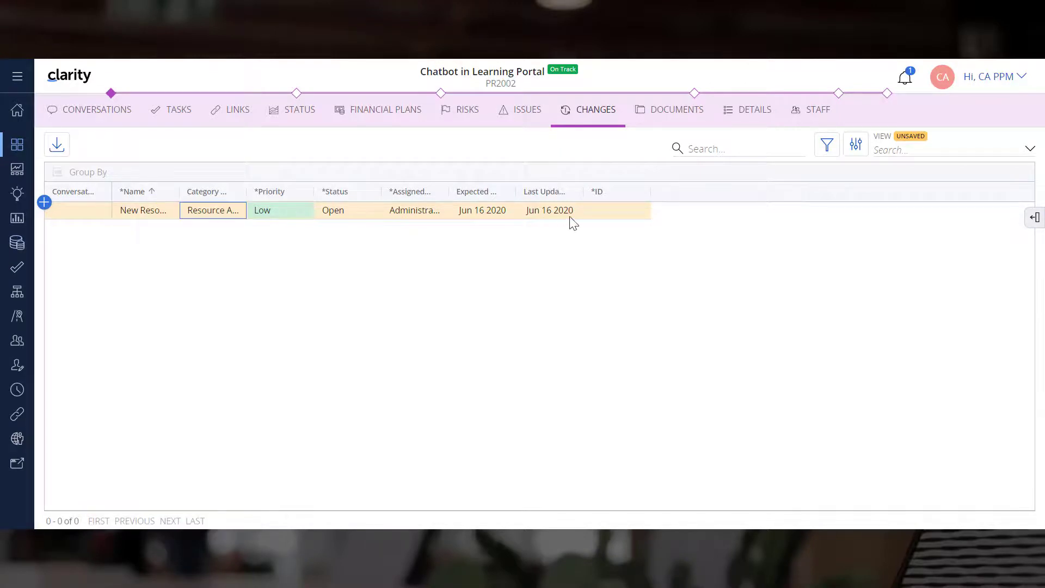
Step: Set the change request ID to CR200, assign a team member, and return to Risks
{"action": "left_click", "coordinate": [608, 216]}
{"action": "type", "text": "CR200"}
{"action": "left_click", "coordinate": [432, 213]}
{"action": "left_click", "coordinate": [409, 289]}
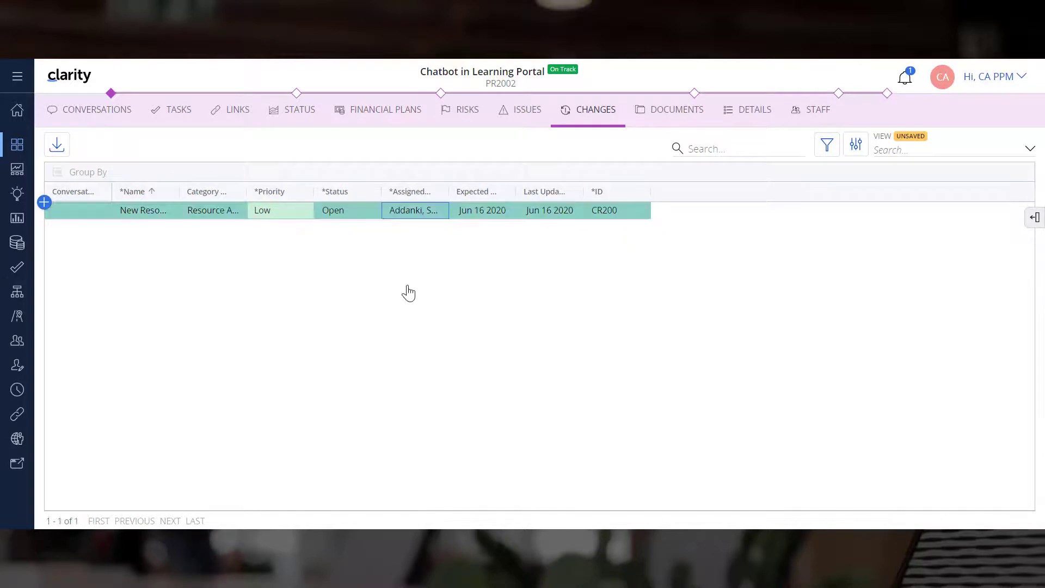
{"action": "left_click", "coordinate": [455, 112]}
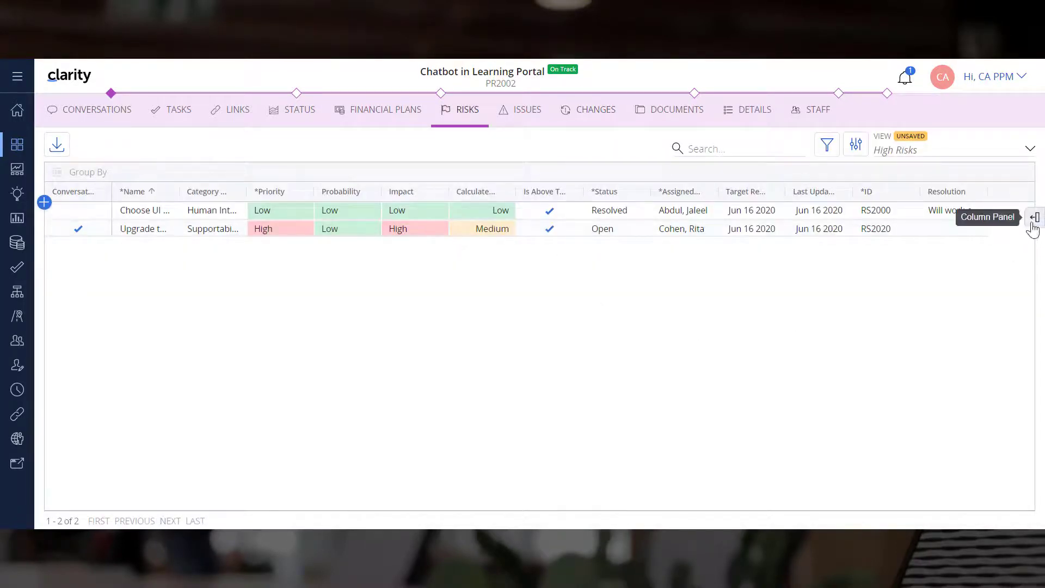
Step: Add the Associated Issues column to the Risks grid via a search for 'assoc'
{"action": "left_click", "coordinate": [1034, 218]}
{"action": "left_click", "coordinate": [974, 205]}
{"action": "type", "text": "assoc"}
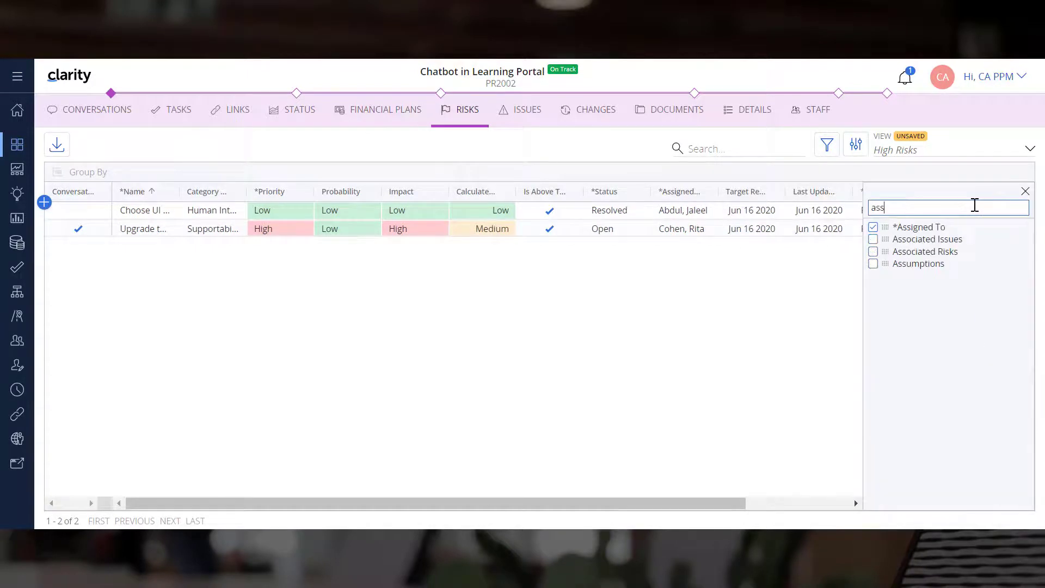
{"action": "left_click", "coordinate": [878, 232]}
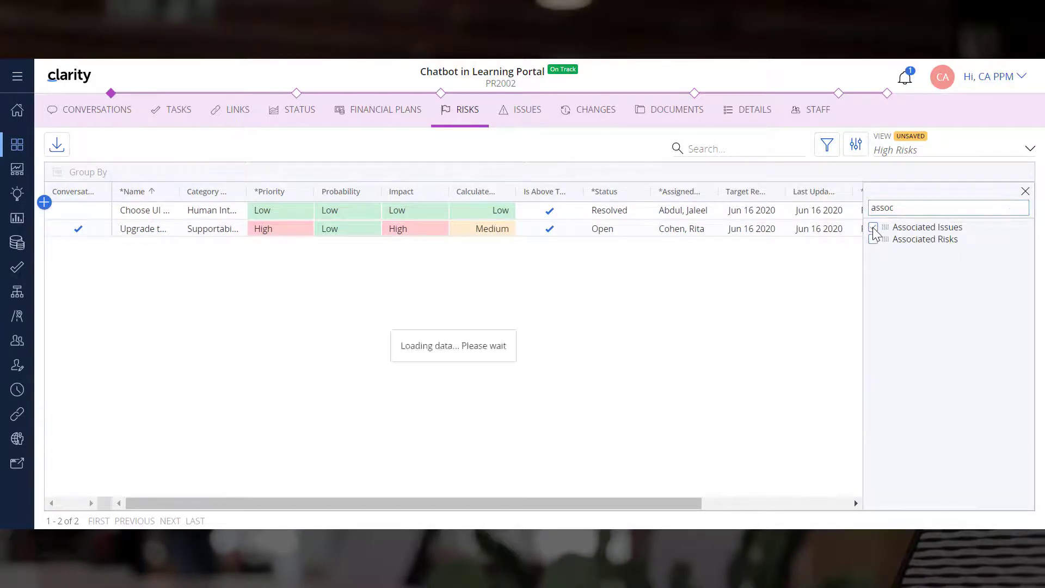
{"action": "left_click", "coordinate": [1026, 191]}
Step: Link risk RS2020 to the Requested Resource Not Available issue in its Associated Issues cell
{"action": "left_click_drag", "start_coordinate": [940, 505], "coordinate": [963, 505]}
{"action": "left_click", "coordinate": [1001, 228]}
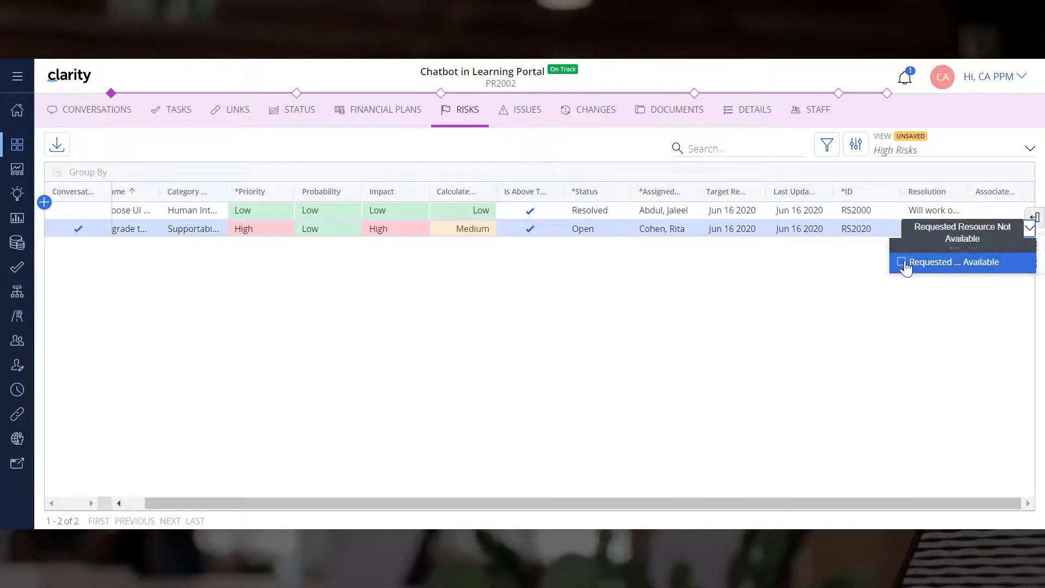
{"action": "left_click", "coordinate": [910, 321]}
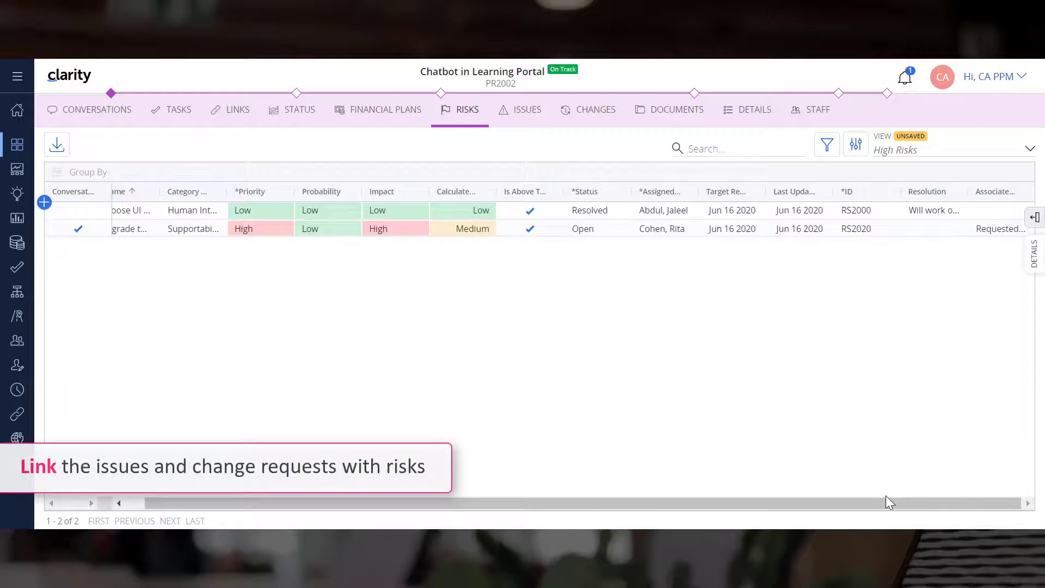
Step: In the Issues list, add the Originating Issue/Risk column and view an issue's originating value
{"action": "left_click", "coordinate": [537, 117]}
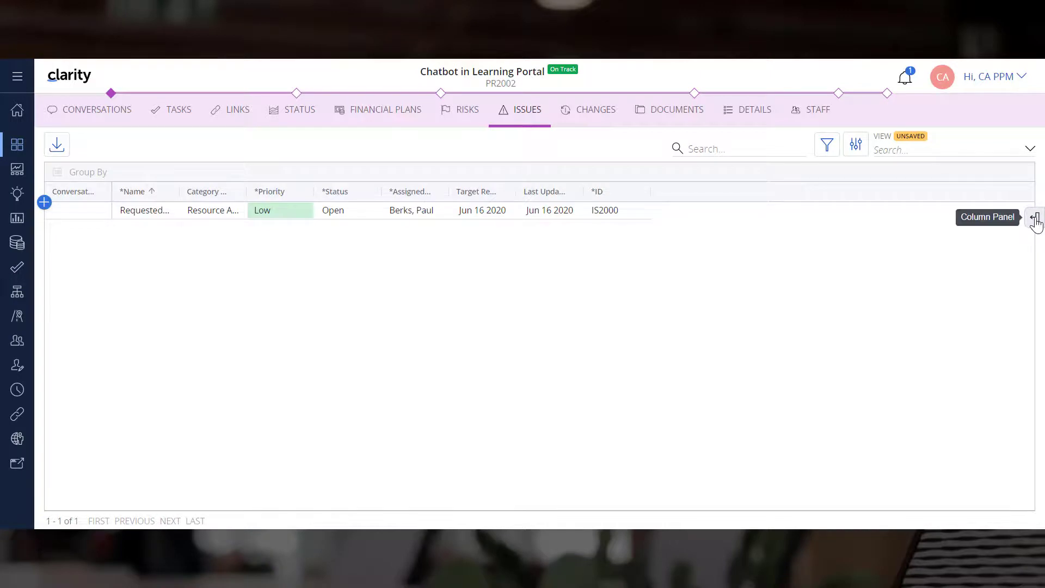
{"action": "left_click", "coordinate": [1036, 219]}
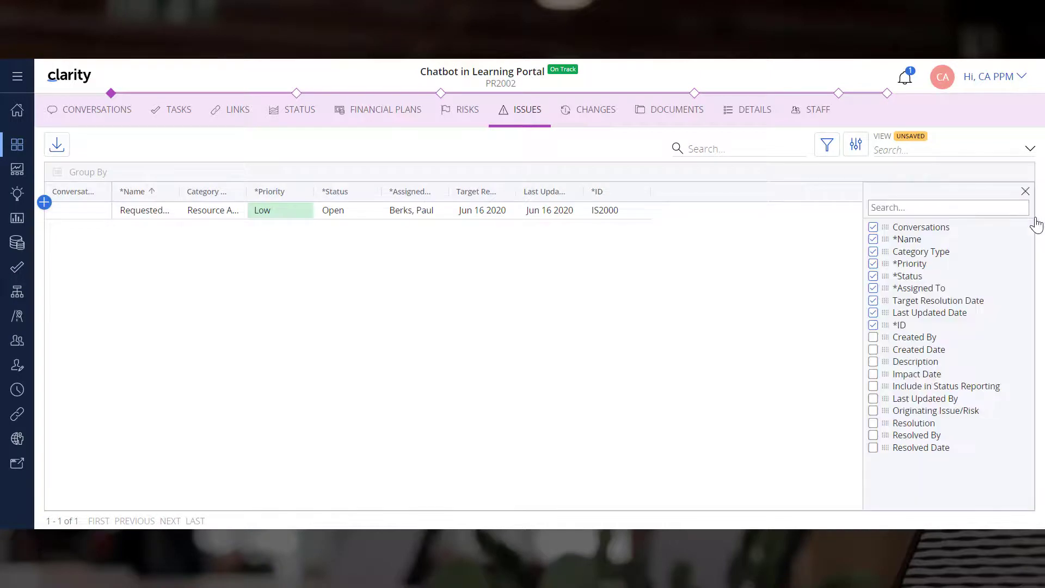
{"action": "left_click", "coordinate": [873, 411]}
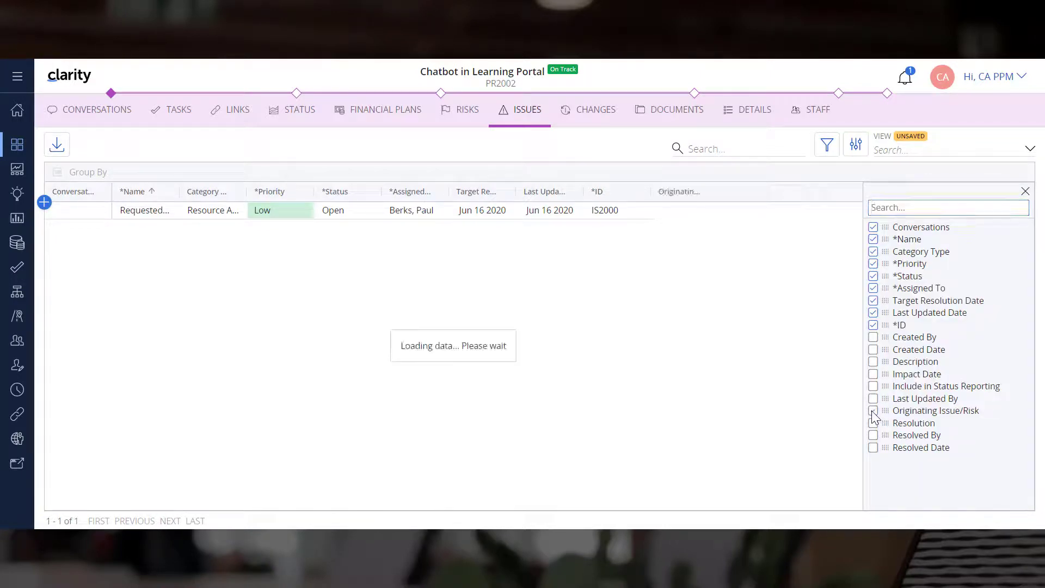
{"action": "left_click", "coordinate": [1026, 192]}
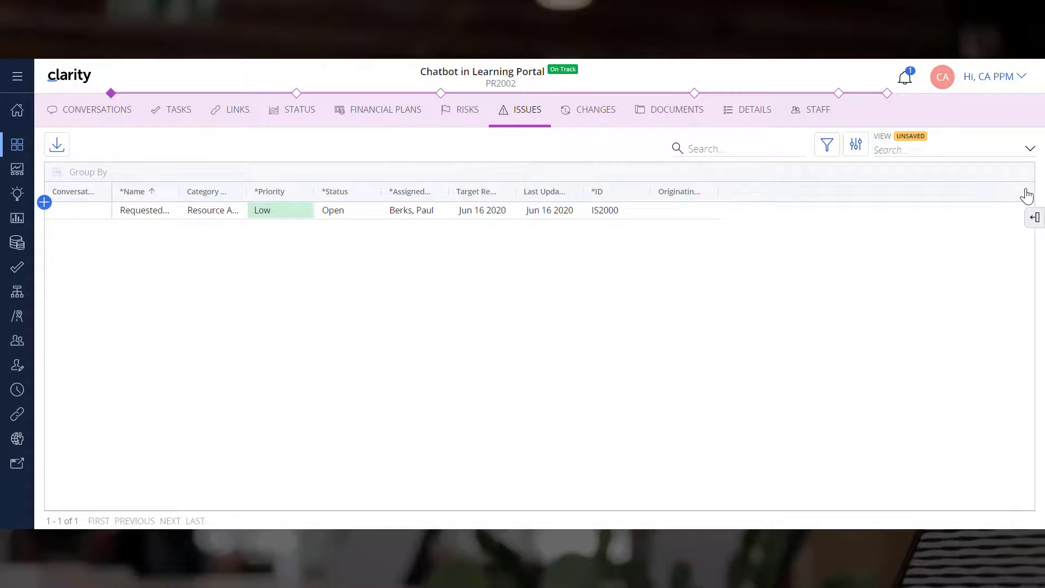
{"action": "left_click", "coordinate": [684, 223]}
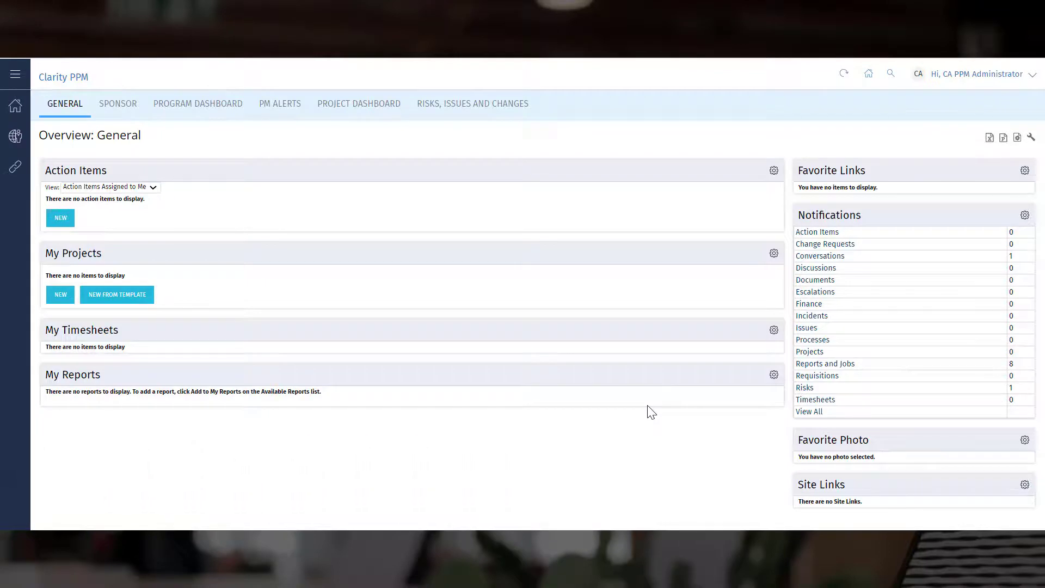
Step: Go to the Projects list and open the Chatbot in Learning Portal project
{"action": "left_click", "coordinate": [15, 106]}
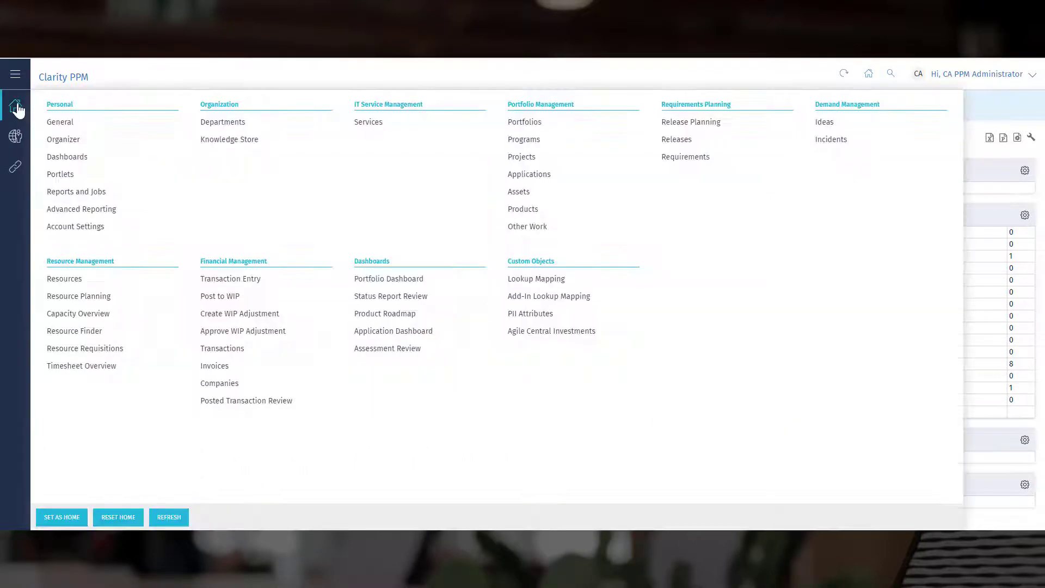
{"action": "left_click", "coordinate": [518, 158]}
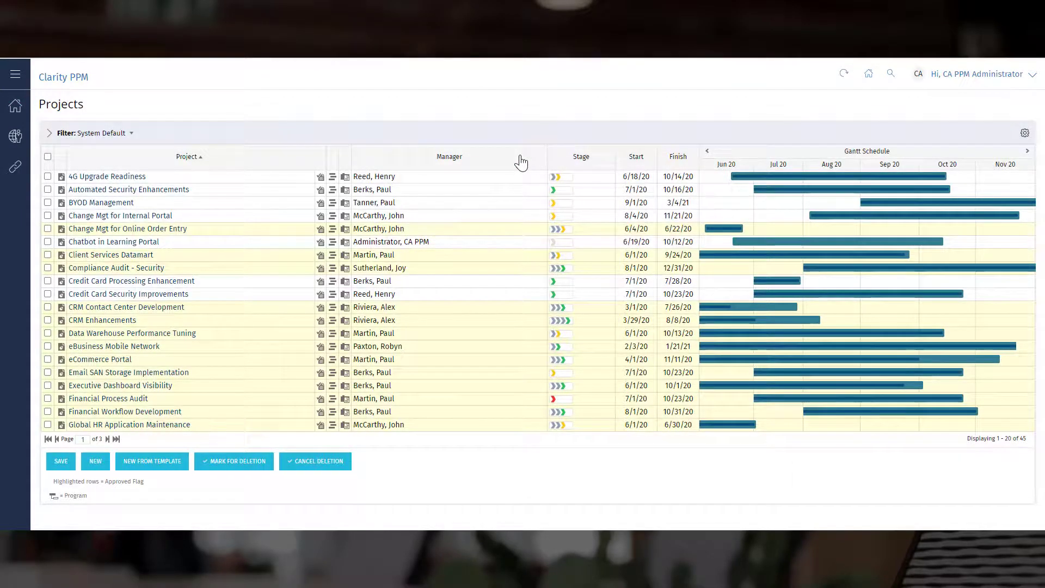
{"action": "left_click", "coordinate": [114, 246]}
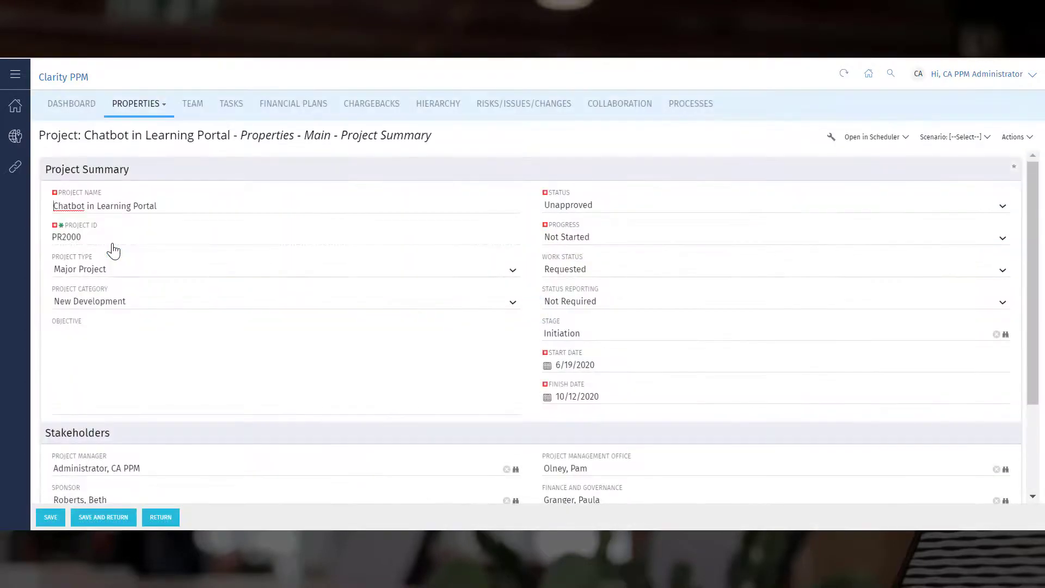
Step: From the Upgrade To Latest Version risk, create issue IS2020 'Training Team not Available' and save it
{"action": "left_click", "coordinate": [532, 108]}
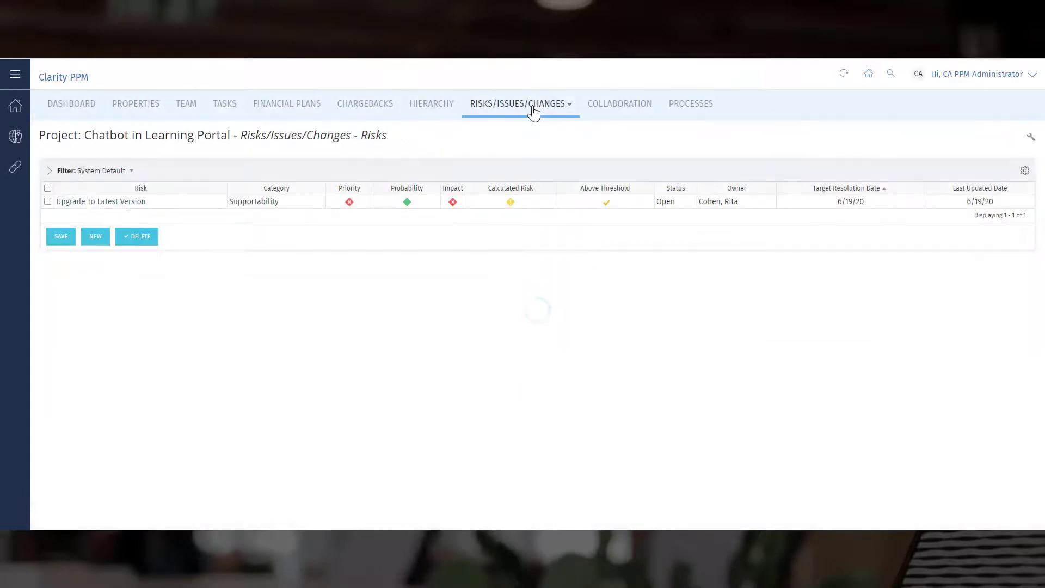
{"action": "left_click", "coordinate": [138, 206]}
{"action": "left_click", "coordinate": [53, 520]}
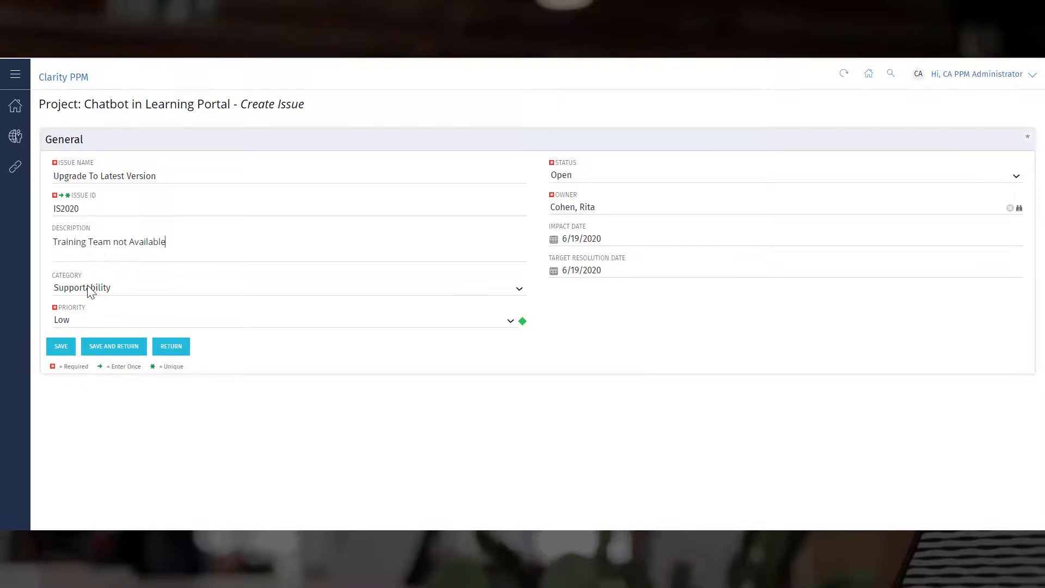
{"action": "left_click", "coordinate": [94, 353]}
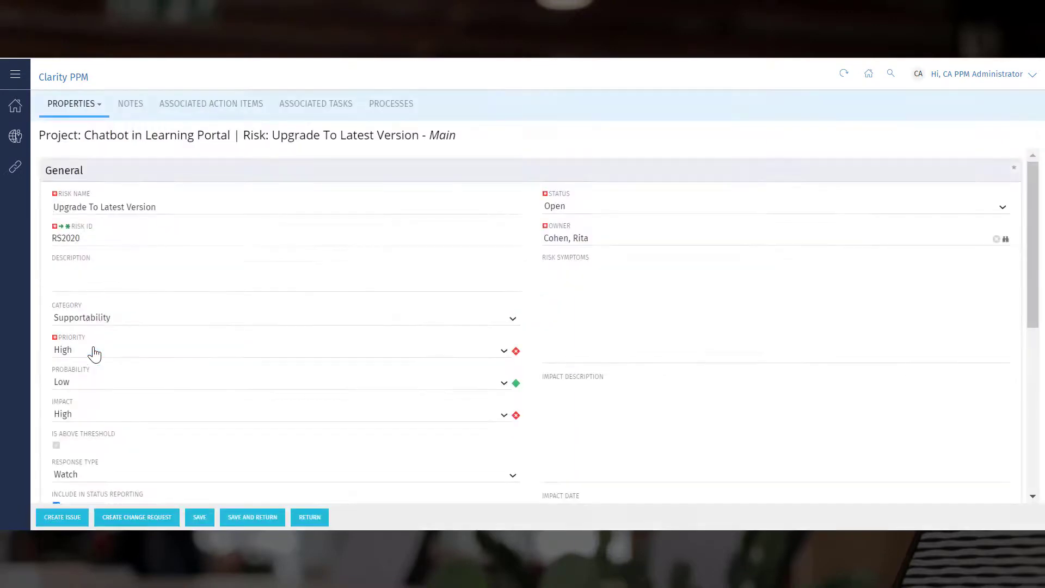
Step: Create change request CR2020 'Outsourcing Training' from the risk, then save the risk
{"action": "left_click", "coordinate": [132, 519]}
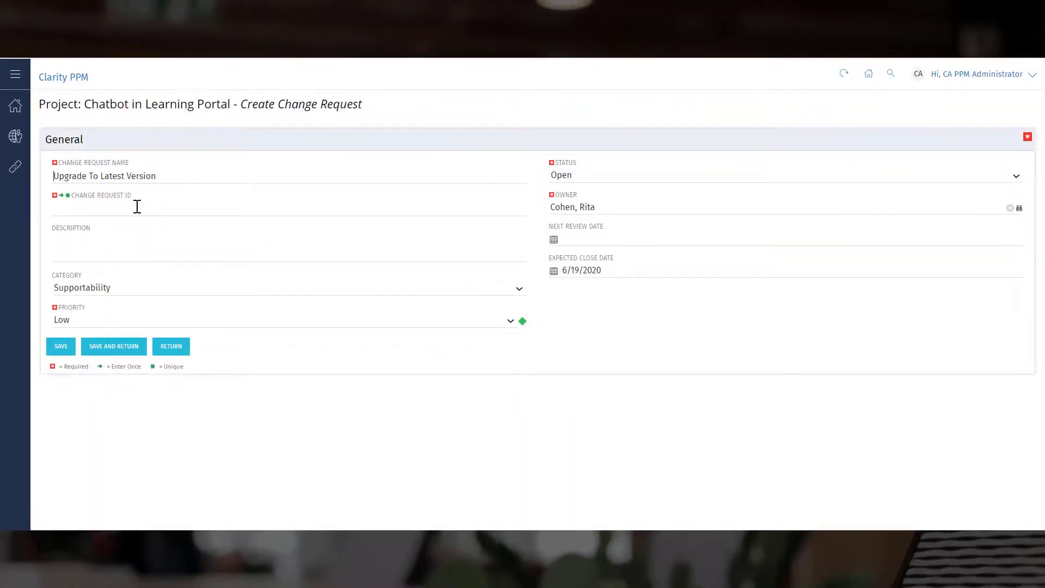
{"action": "type", "text": "CR2020"}
{"action": "left_click", "coordinate": [87, 246]}
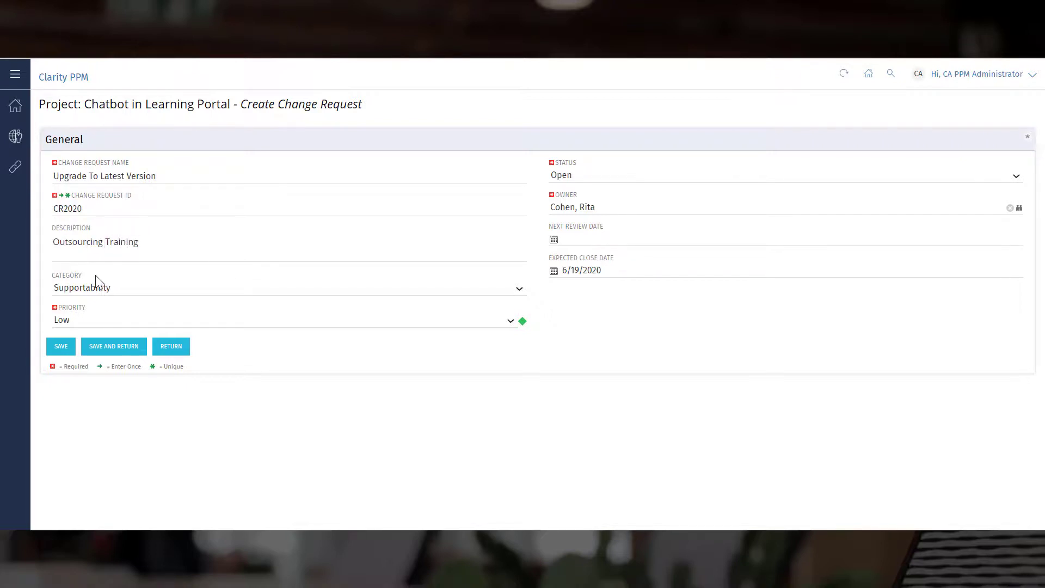
{"action": "left_click", "coordinate": [124, 349]}
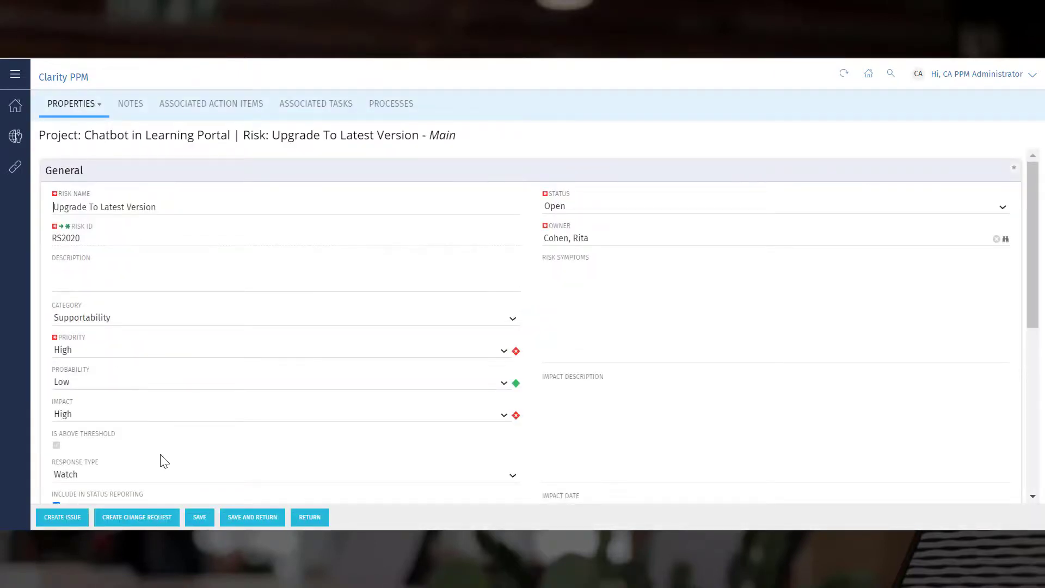
{"action": "left_click", "coordinate": [246, 517]}
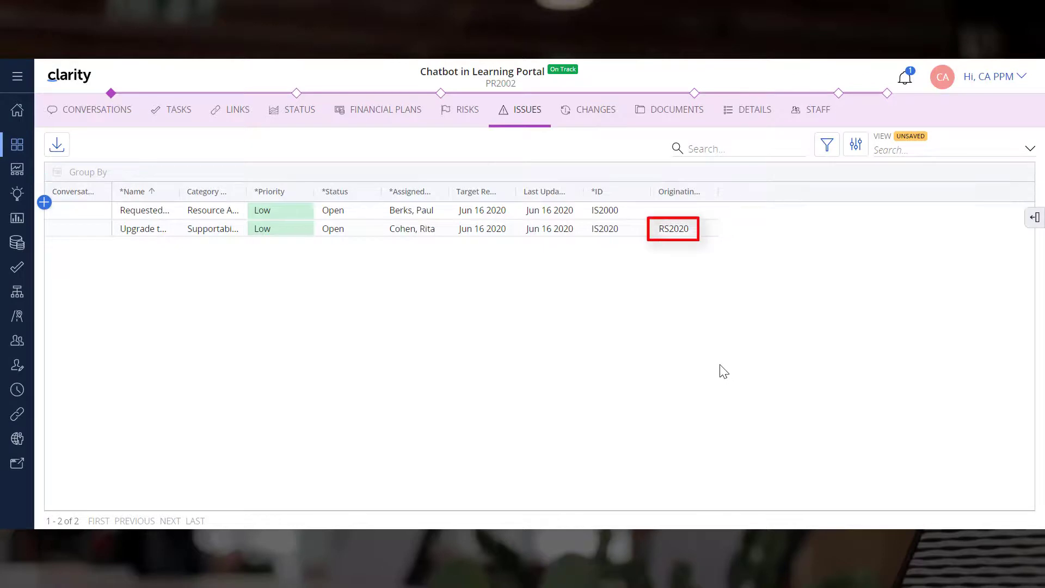
Step: Add the Originating Issue/Risk column to the Changes list, showing CR2020 came from RS2020
{"action": "left_click", "coordinate": [593, 114]}
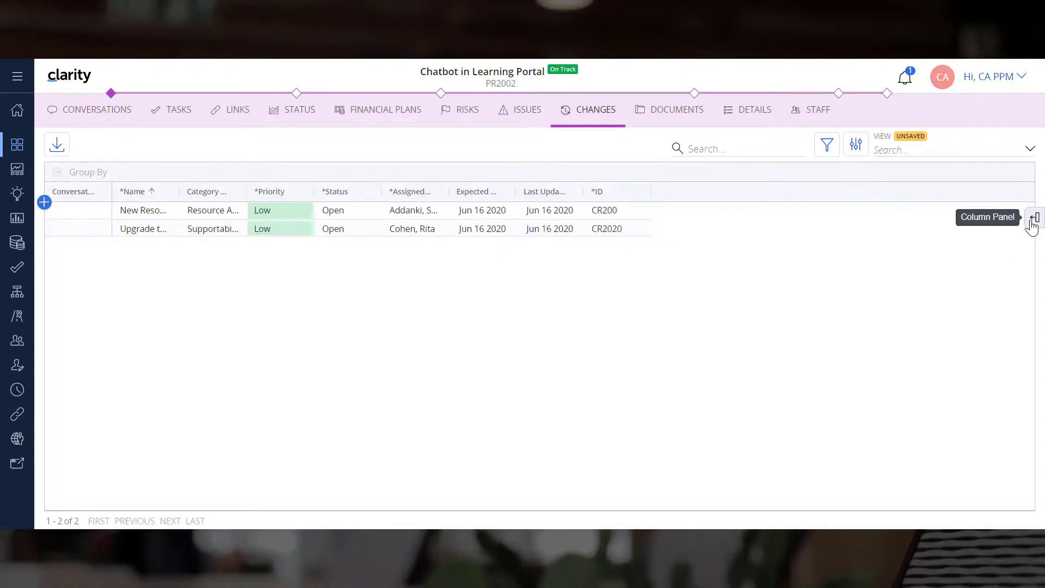
{"action": "left_click", "coordinate": [1035, 220]}
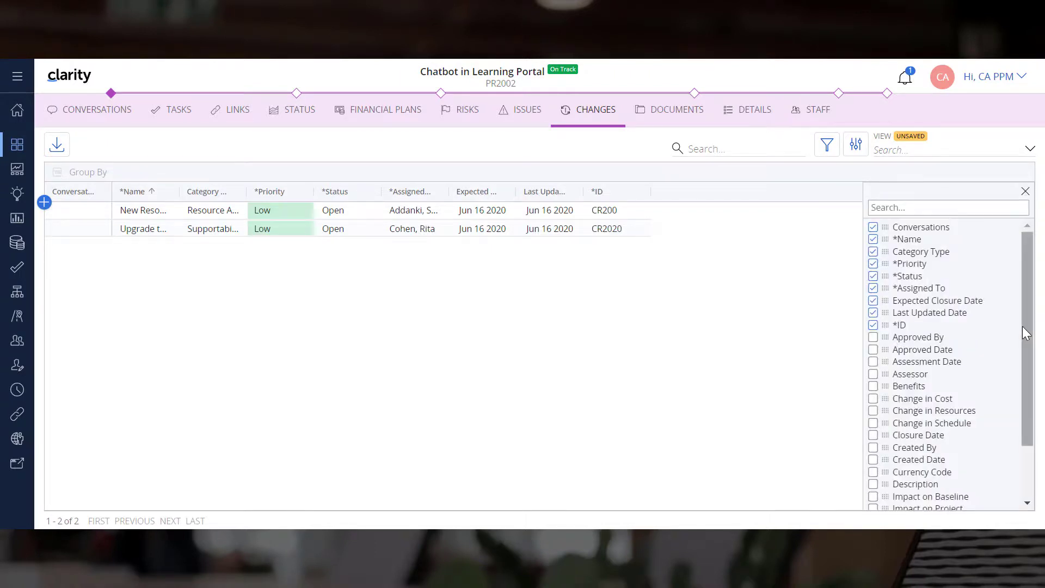
{"action": "scroll", "coordinate": [1027, 333], "scroll_direction": "down", "scroll_amount": 3}
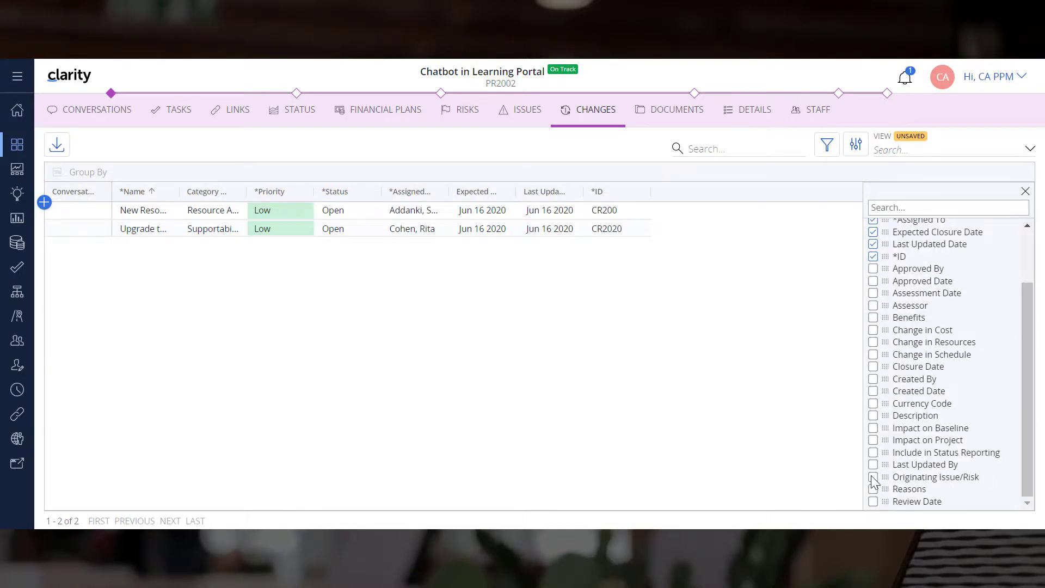
{"action": "left_click", "coordinate": [873, 477]}
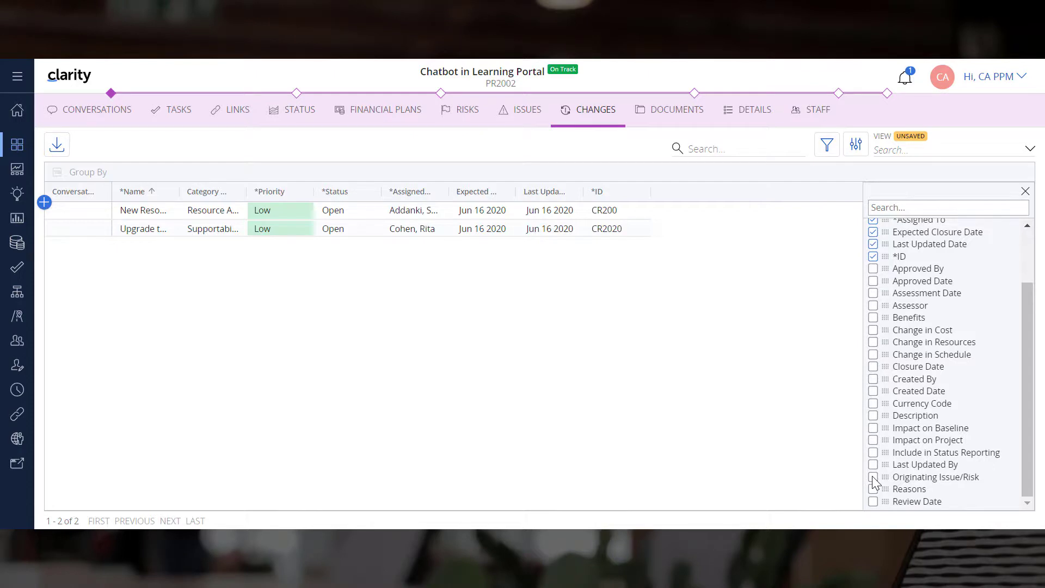
{"action": "left_click", "coordinate": [1026, 191]}
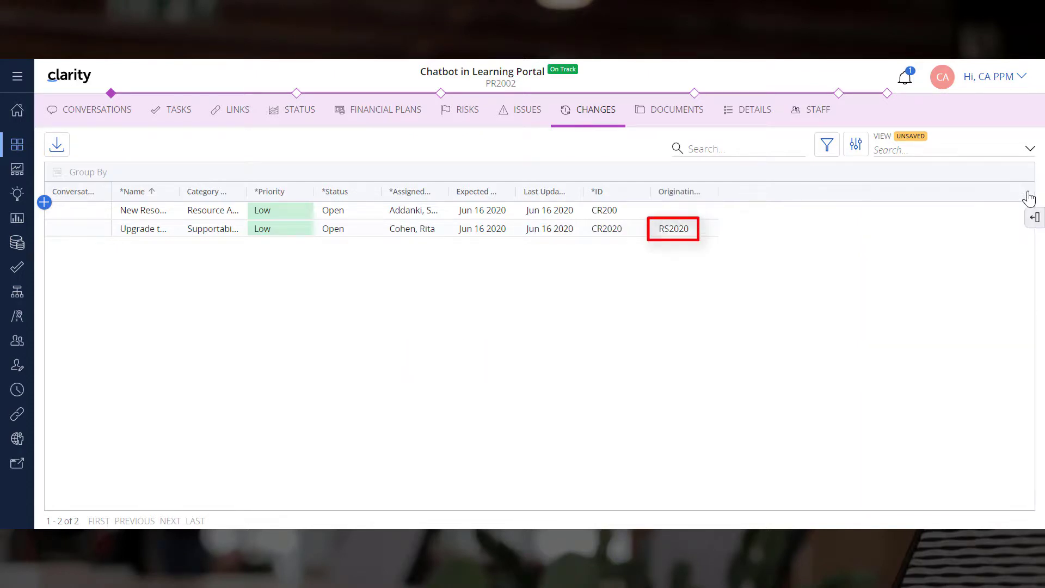
Step: Export the project's risks to CSV, open the file in Excel, then close it
{"action": "left_click", "coordinate": [451, 115]}
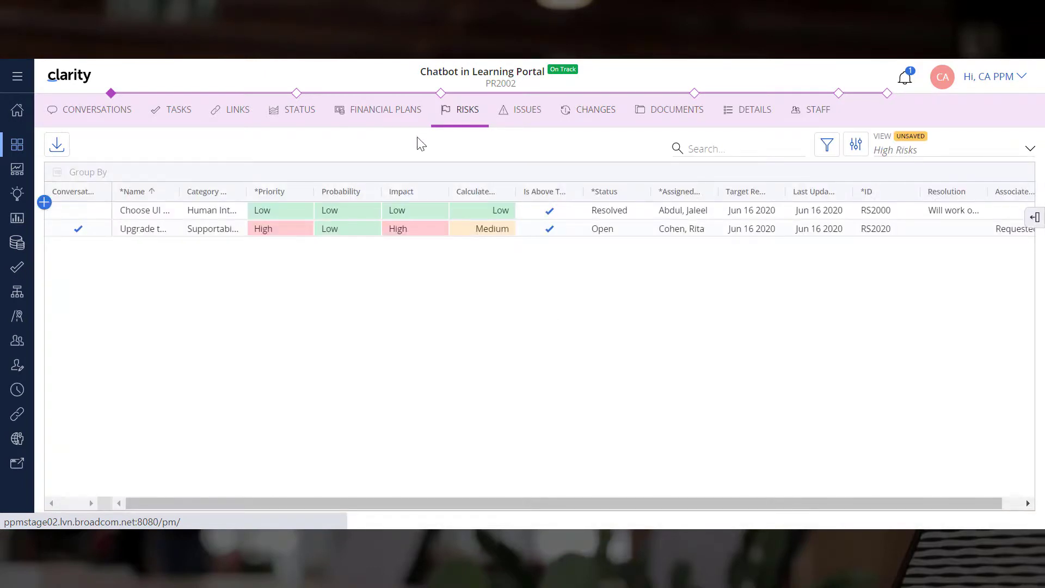
{"action": "left_click", "coordinate": [54, 150]}
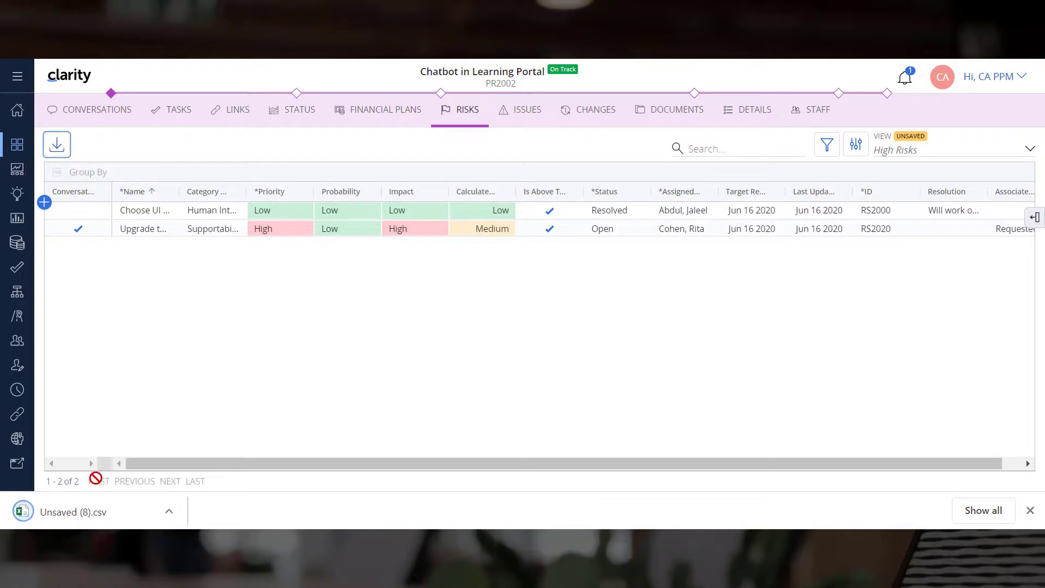
{"action": "left_click", "coordinate": [89, 512]}
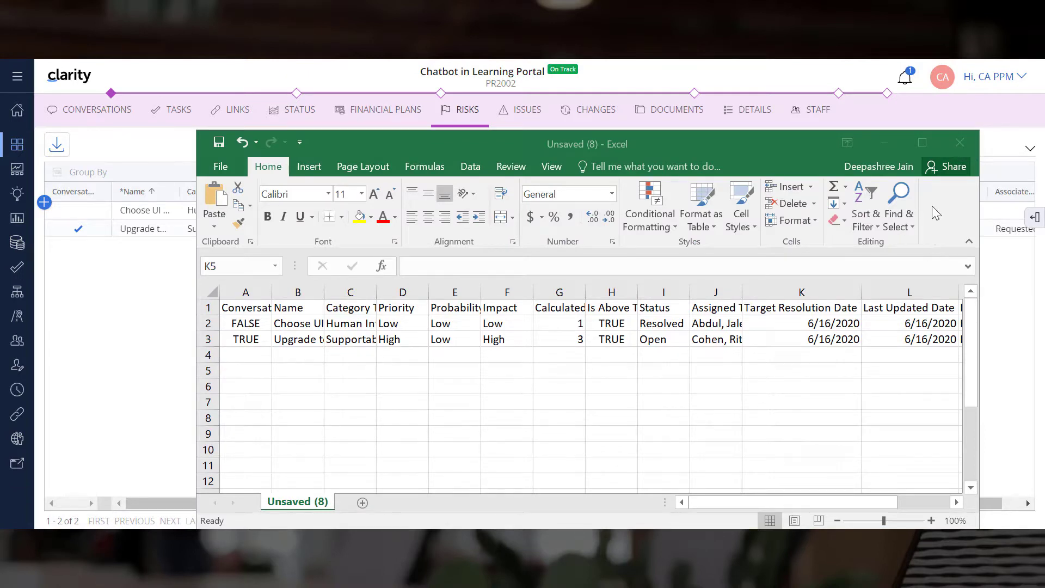
{"action": "left_click", "coordinate": [960, 142]}
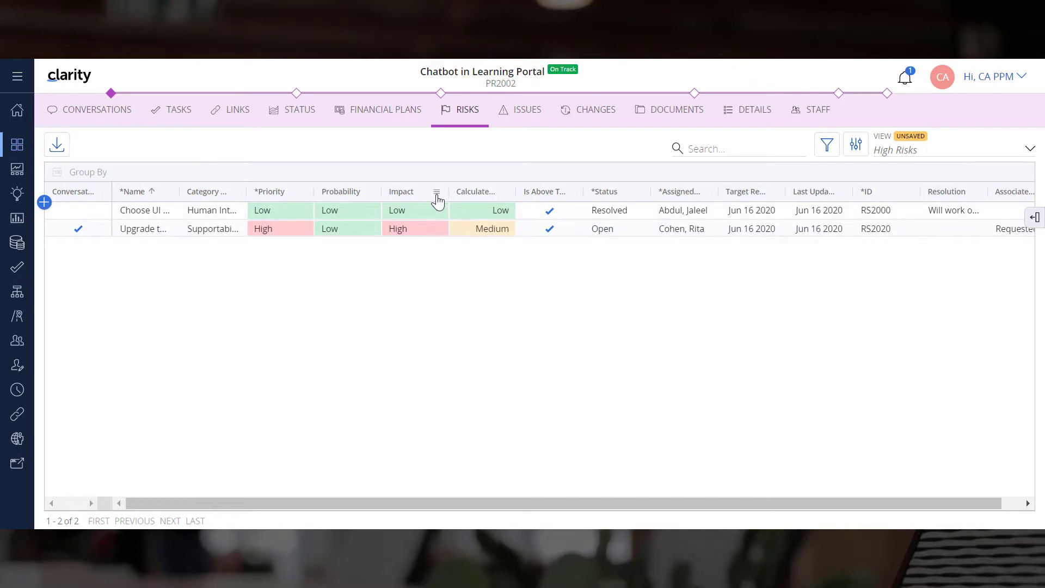
{"action": "left_click", "coordinate": [439, 195]}
{"action": "left_click", "coordinate": [473, 273]}
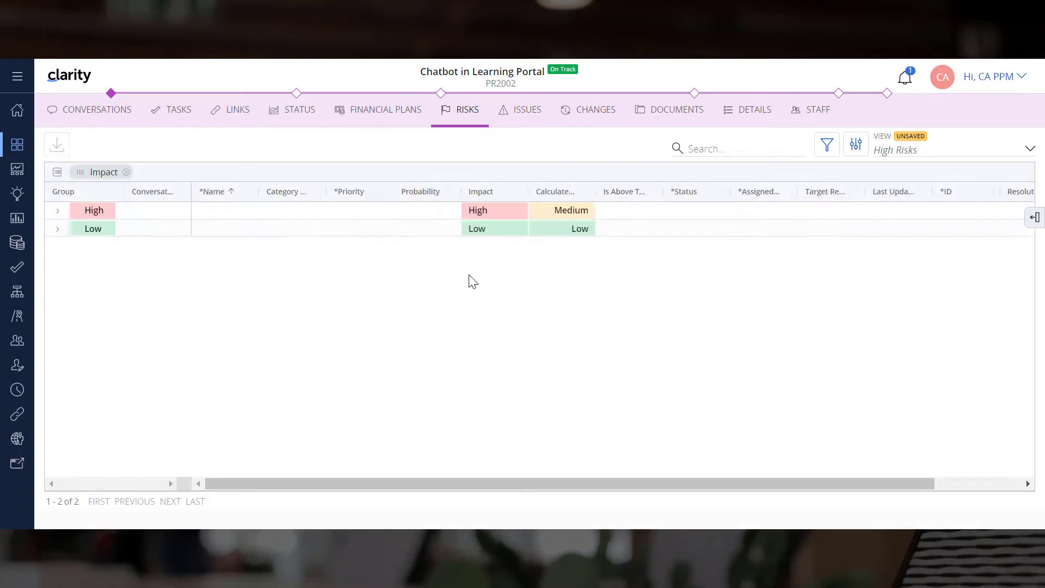
{"action": "left_click", "coordinate": [58, 209]}
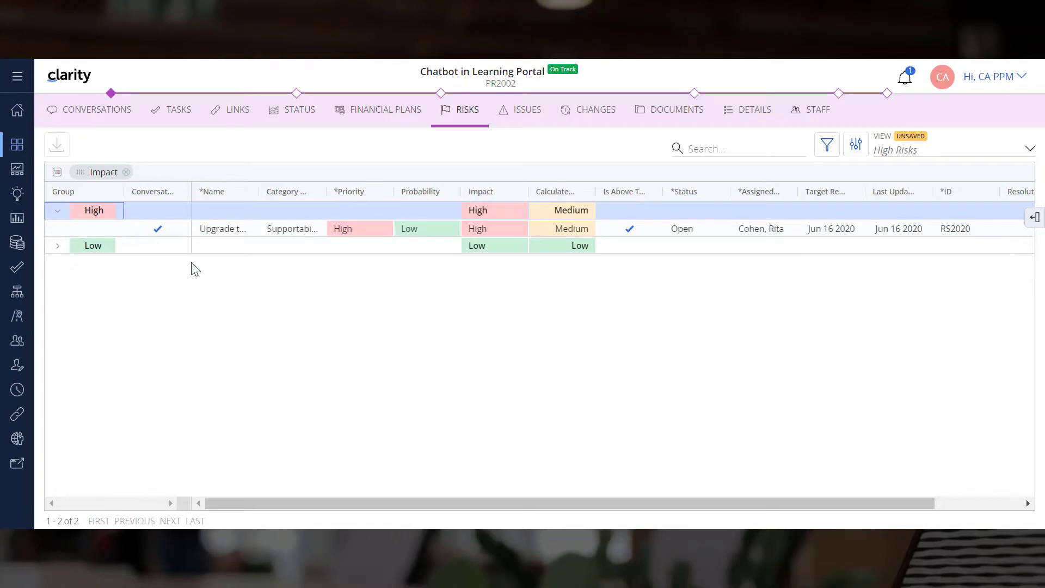
{"action": "left_click", "coordinate": [127, 173]}
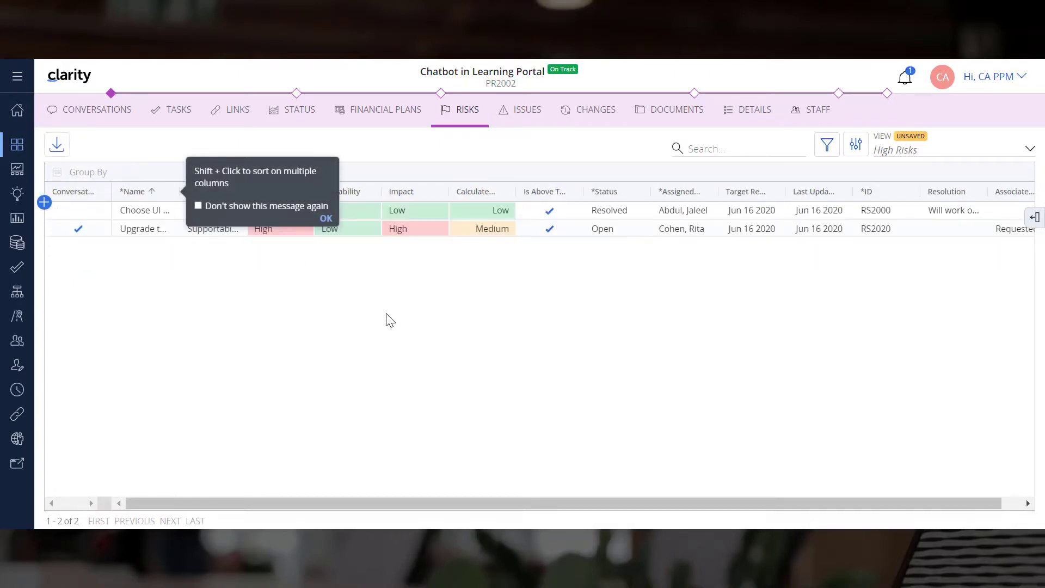
Step: Delete the resolved Choose UI risk RS2000 from the Risks list
{"action": "left_click", "coordinate": [325, 219]}
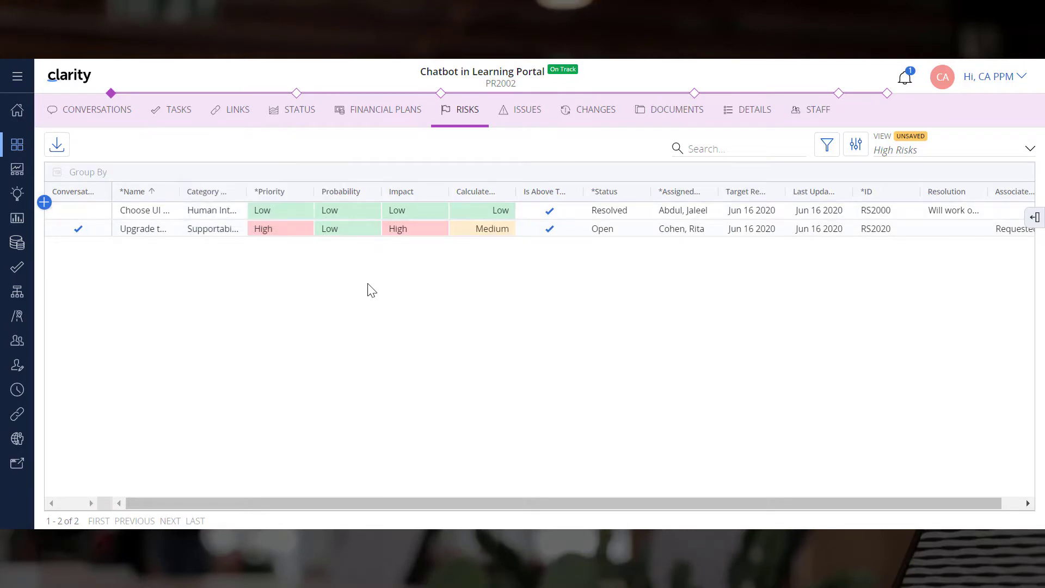
{"action": "left_click", "coordinate": [171, 210]}
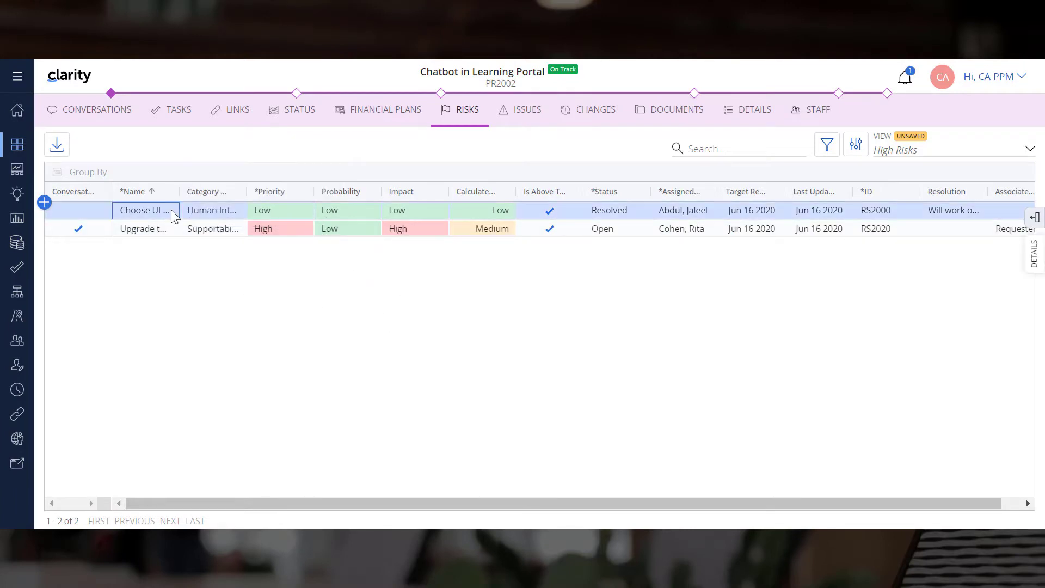
{"action": "right_click", "coordinate": [171, 210]}
{"action": "left_click", "coordinate": [197, 244]}
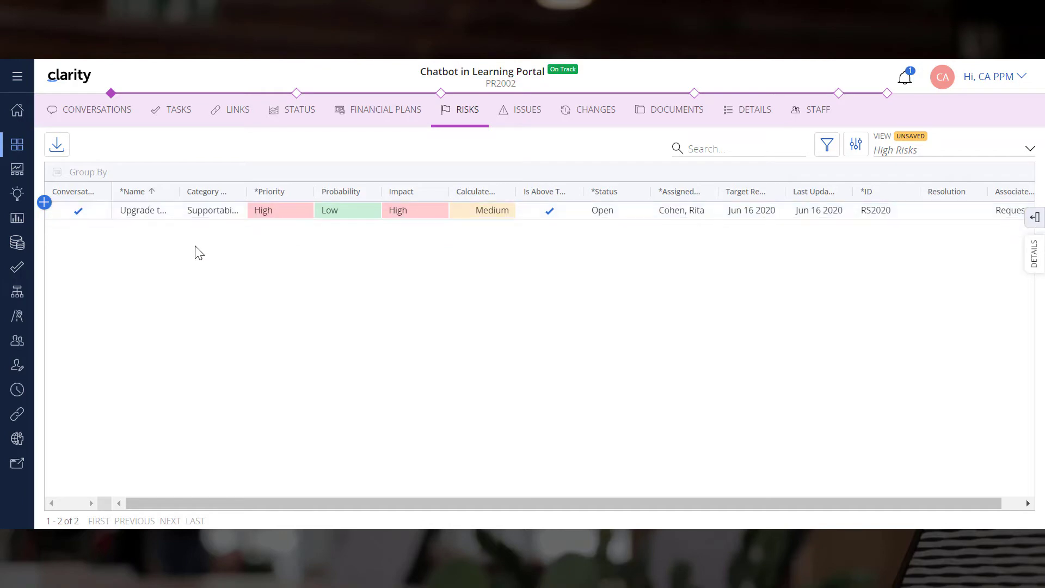